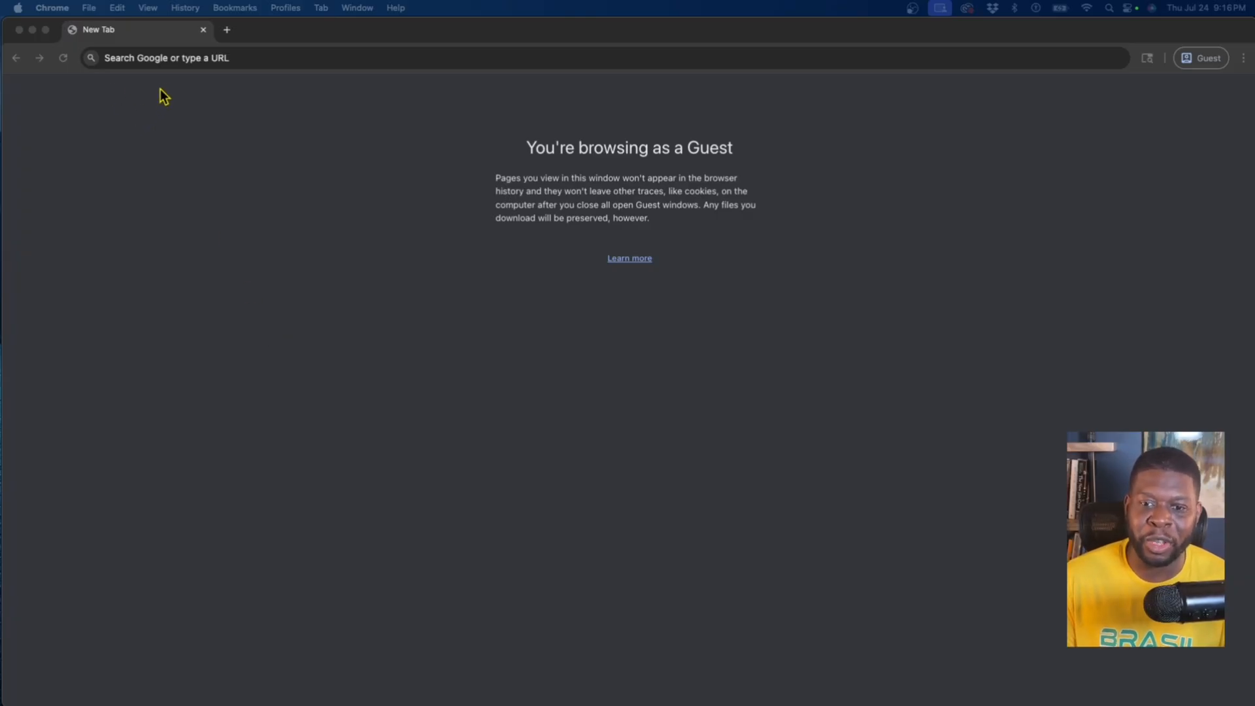
Go to the Zoho Mail website and open its sign-in page
click(160, 59)
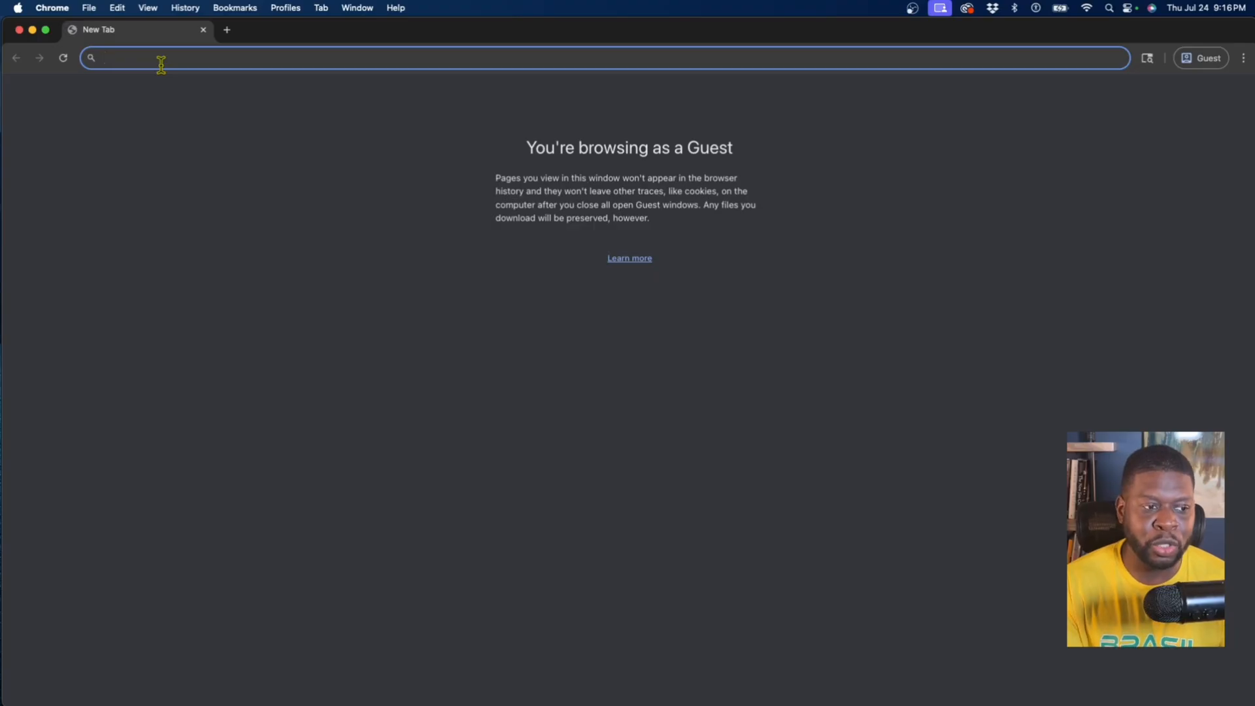
text(mail.c)
key(BackSpace)
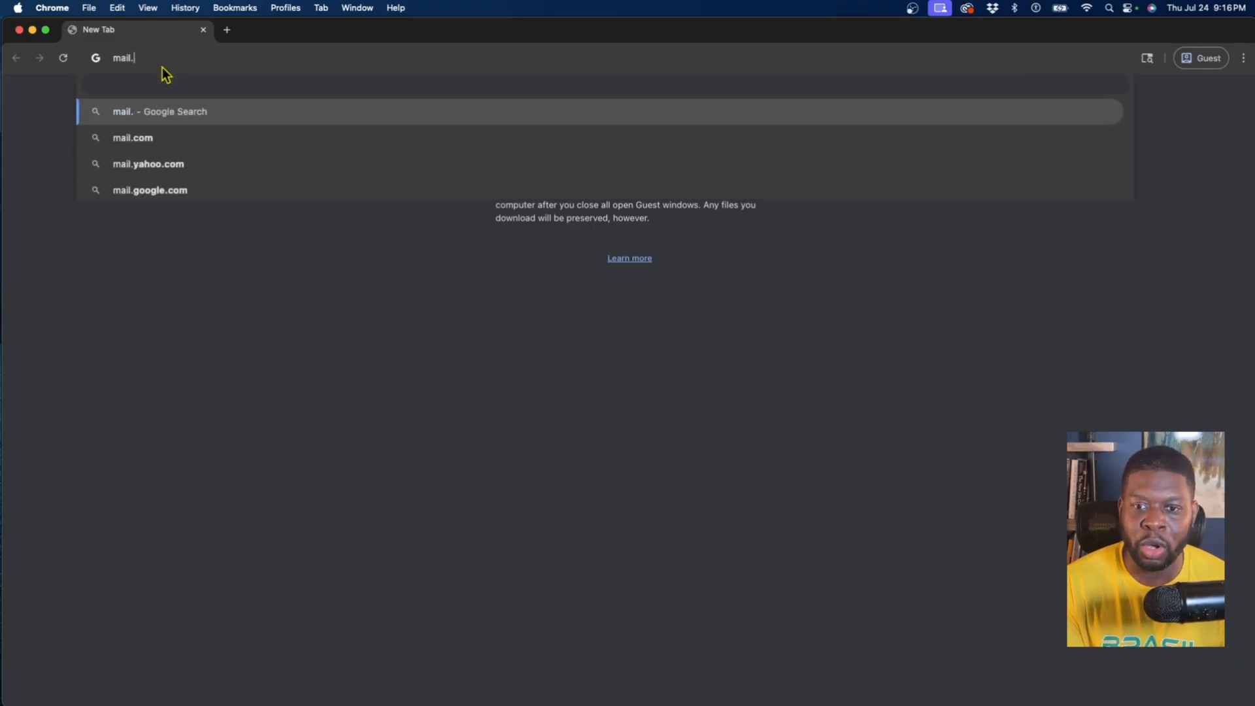
key(BackSpace)
text(zpho)
key(BackSpace)
key(BackSpace)
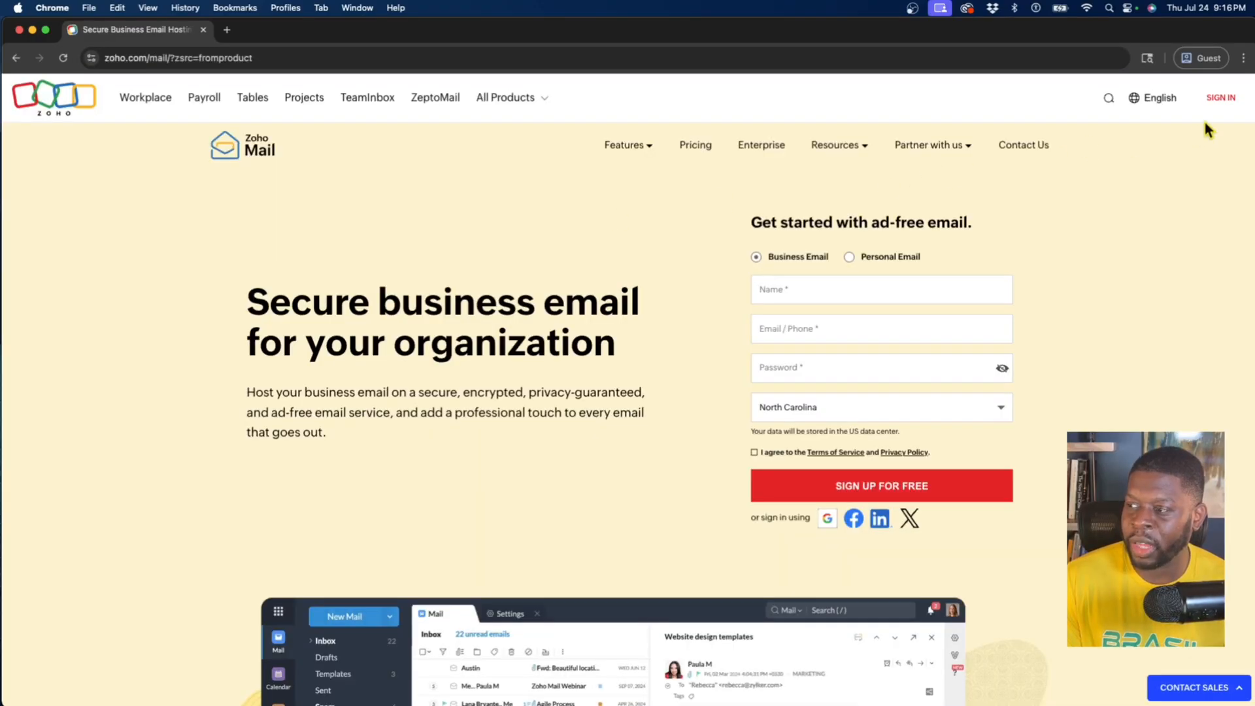
click(1221, 99)
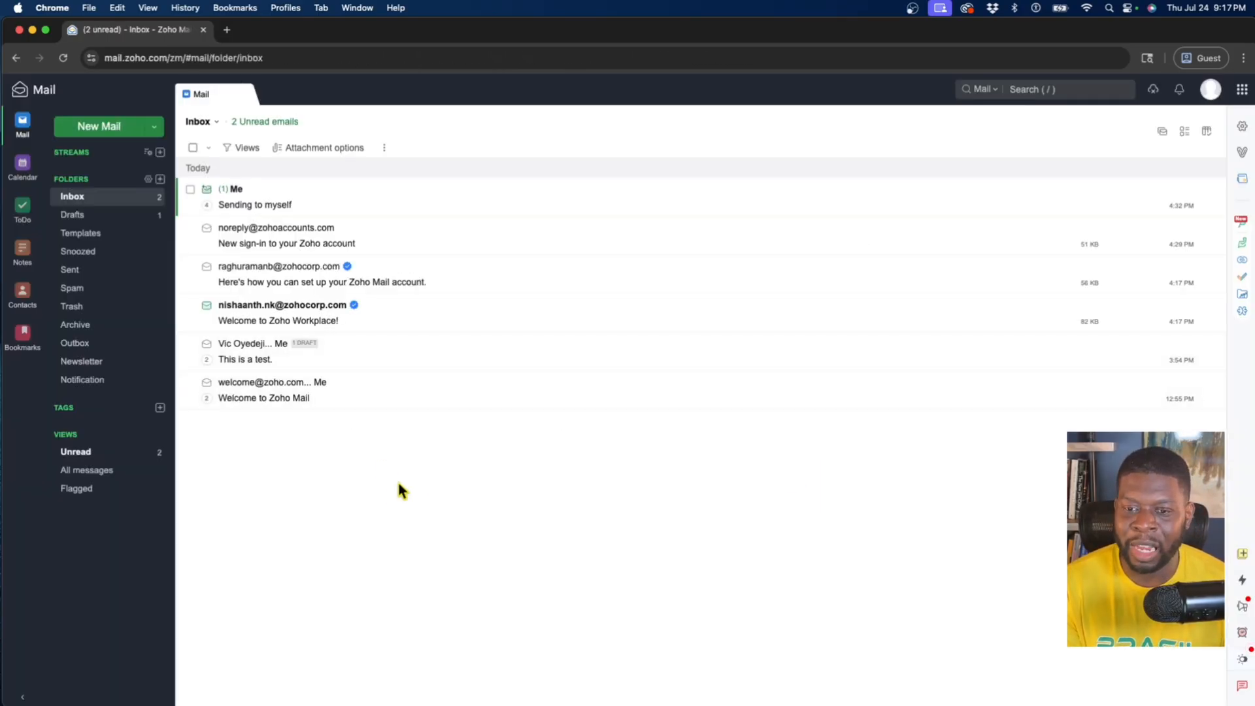
Open the Zoho Mail Admin Console from the signed-in account's profile
click(1210, 90)
click(1243, 89)
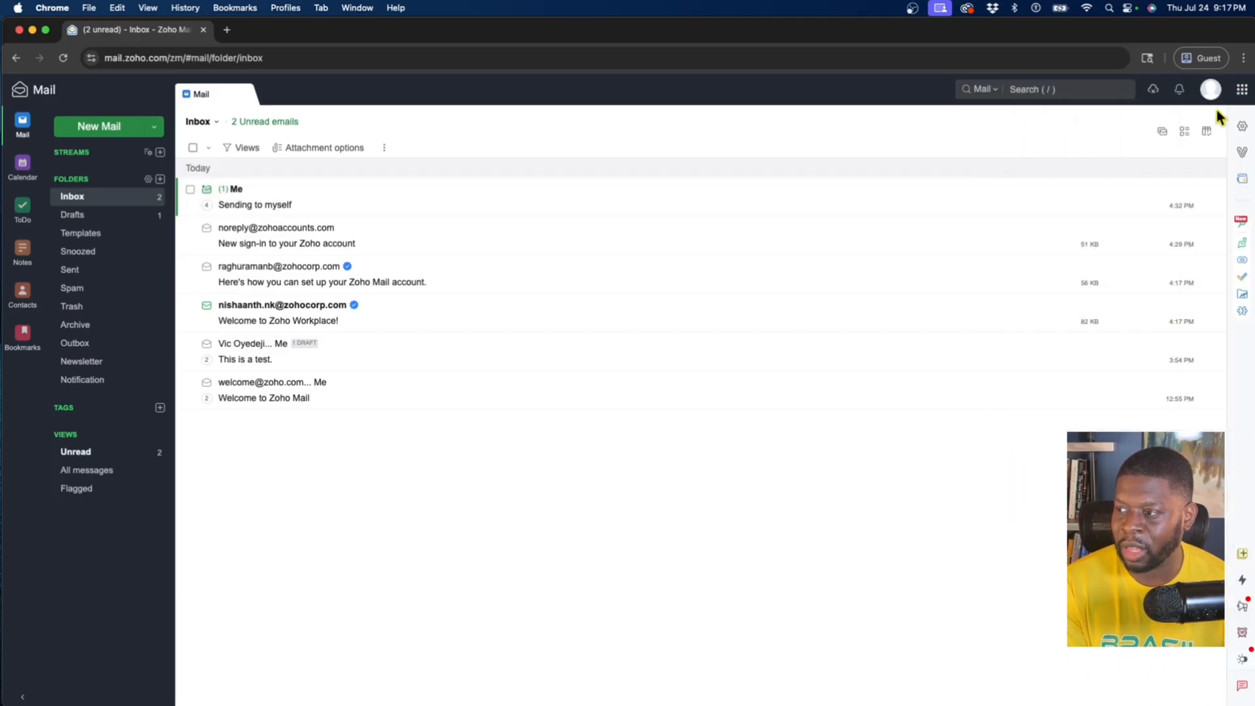
click(1210, 92)
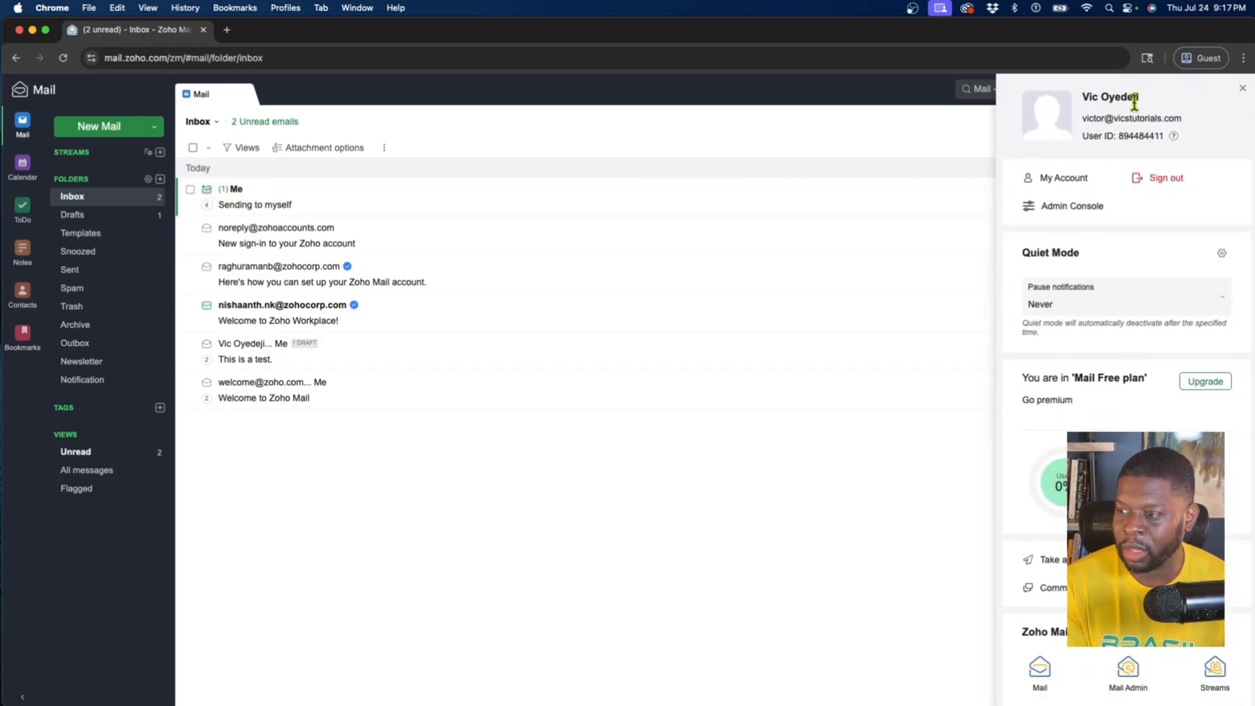
scroll(1065, 207, up, 4)
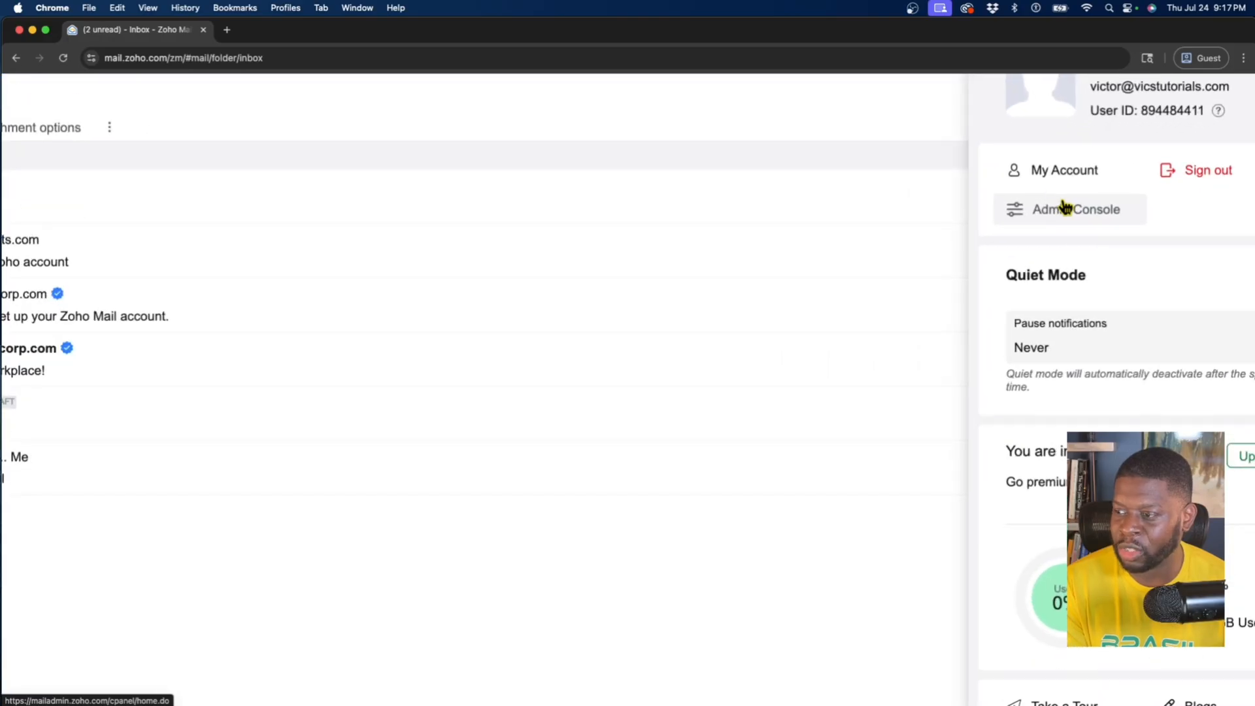
scroll(1067, 207, up, 1)
scroll(1066, 205, right, 2)
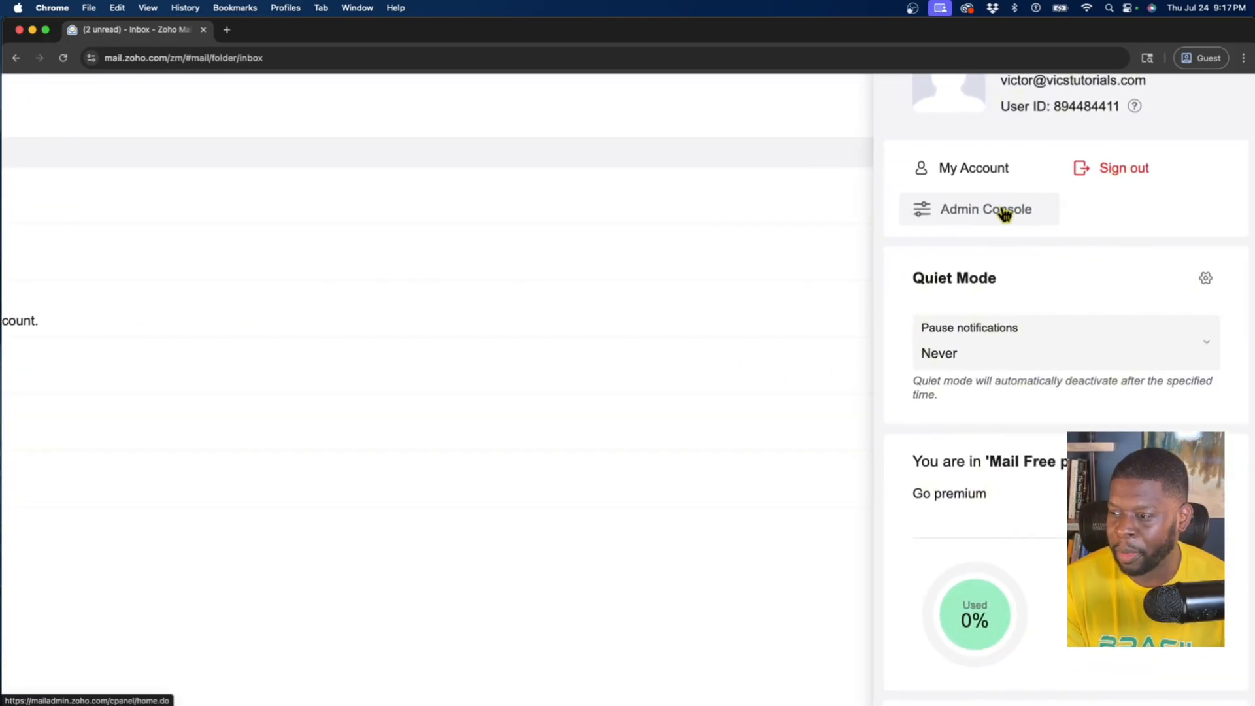
scroll(1006, 215, up, 1)
scroll(992, 279, down, 5)
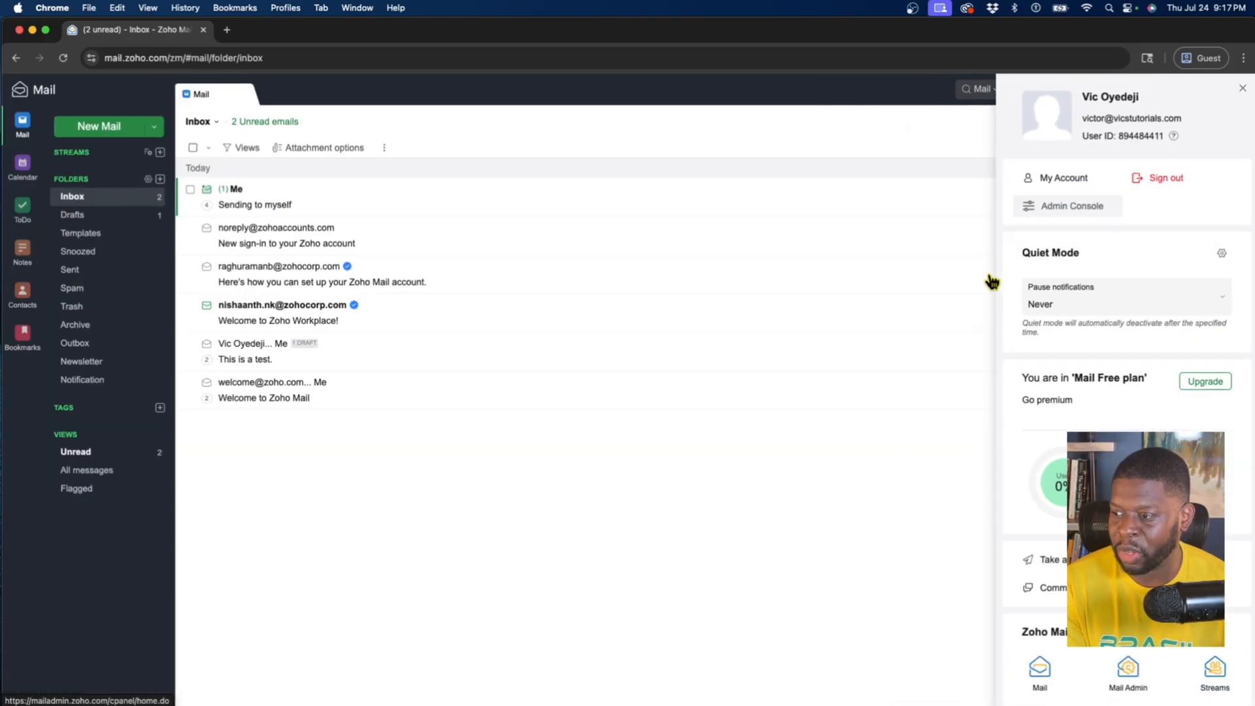
click(1065, 215)
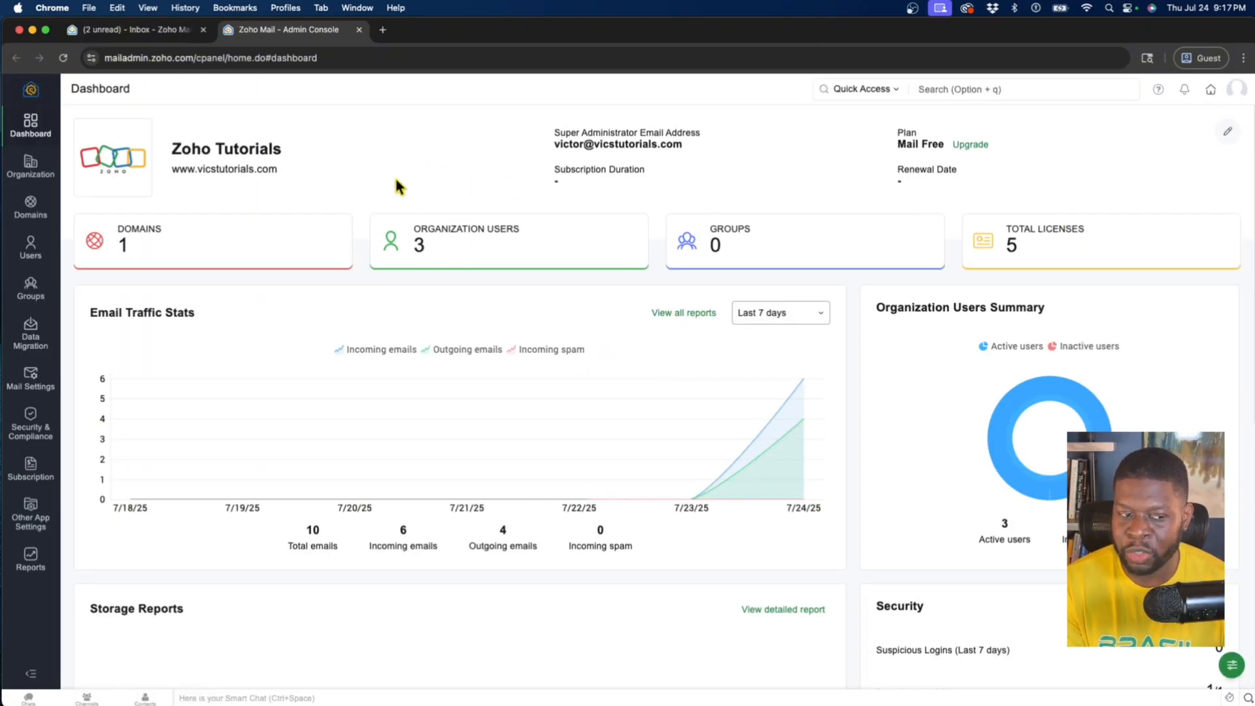
Open the organization's user list and check which user holds the Super Administrator role
click(29, 247)
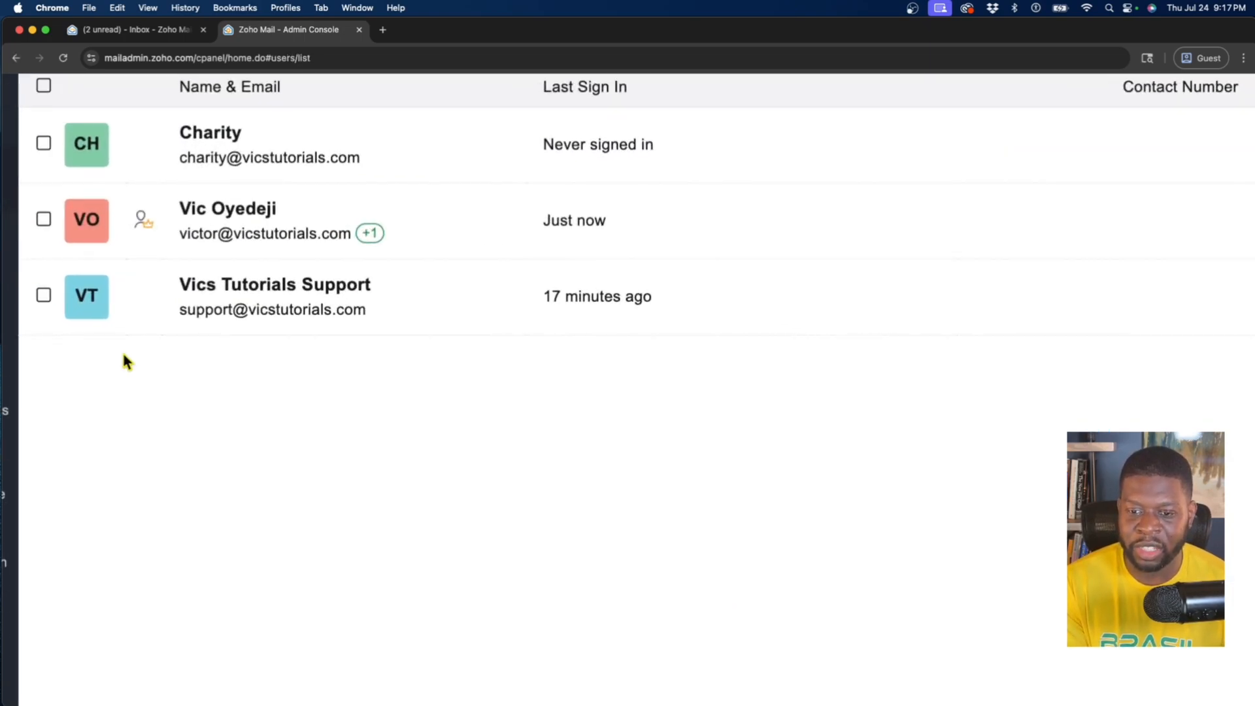
scroll(124, 357, up, 2)
scroll(126, 354, left, 2)
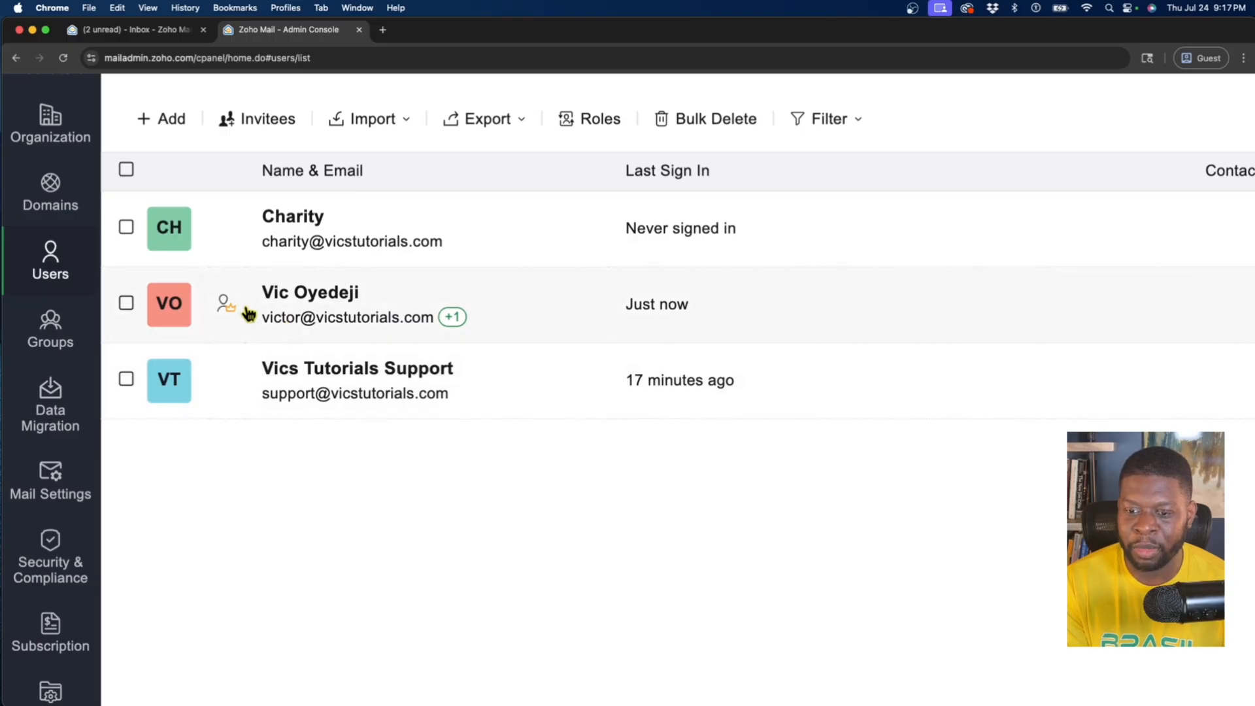
mouse_move(234, 316)
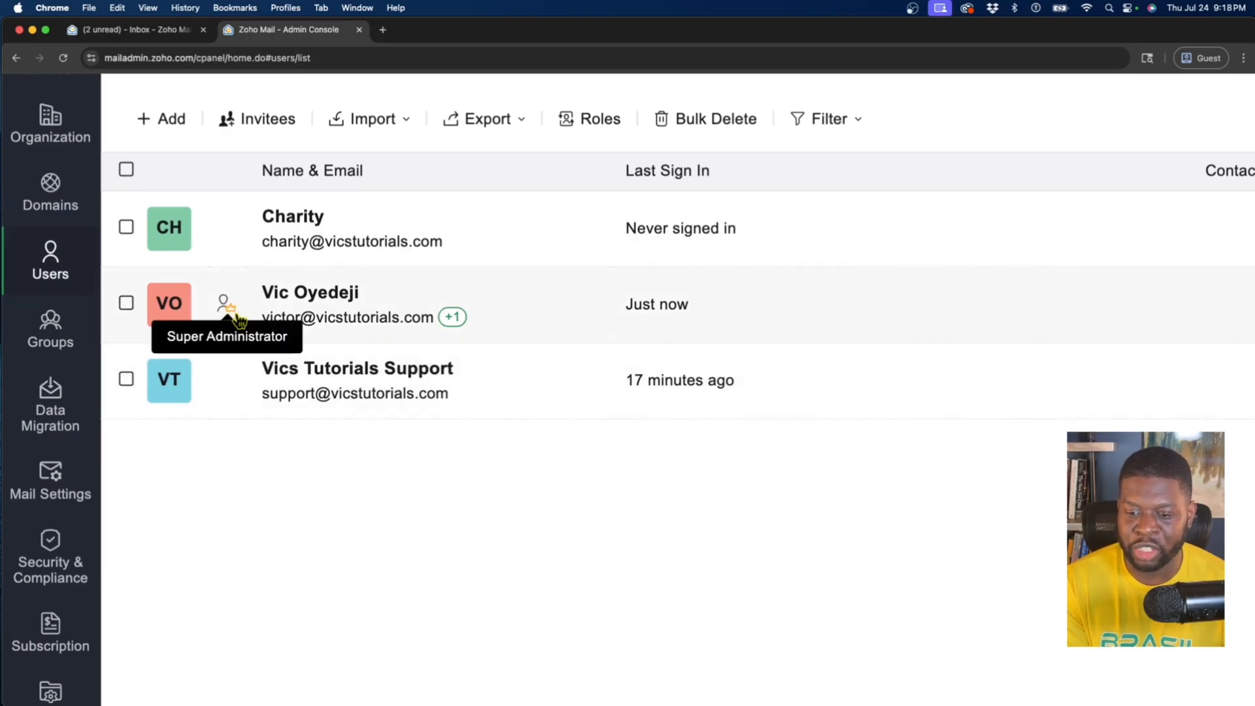
scroll(240, 320, down, 5)
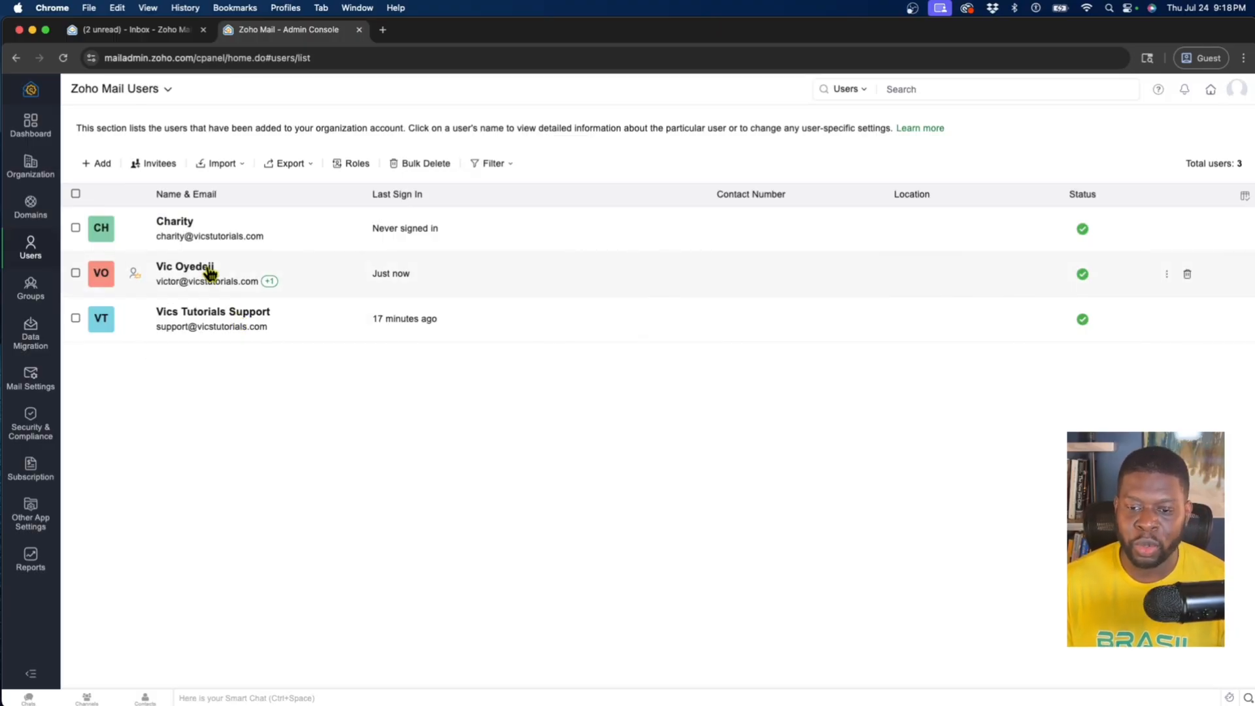
Change the role of the first listed user to Administrator and apply the update
click(206, 224)
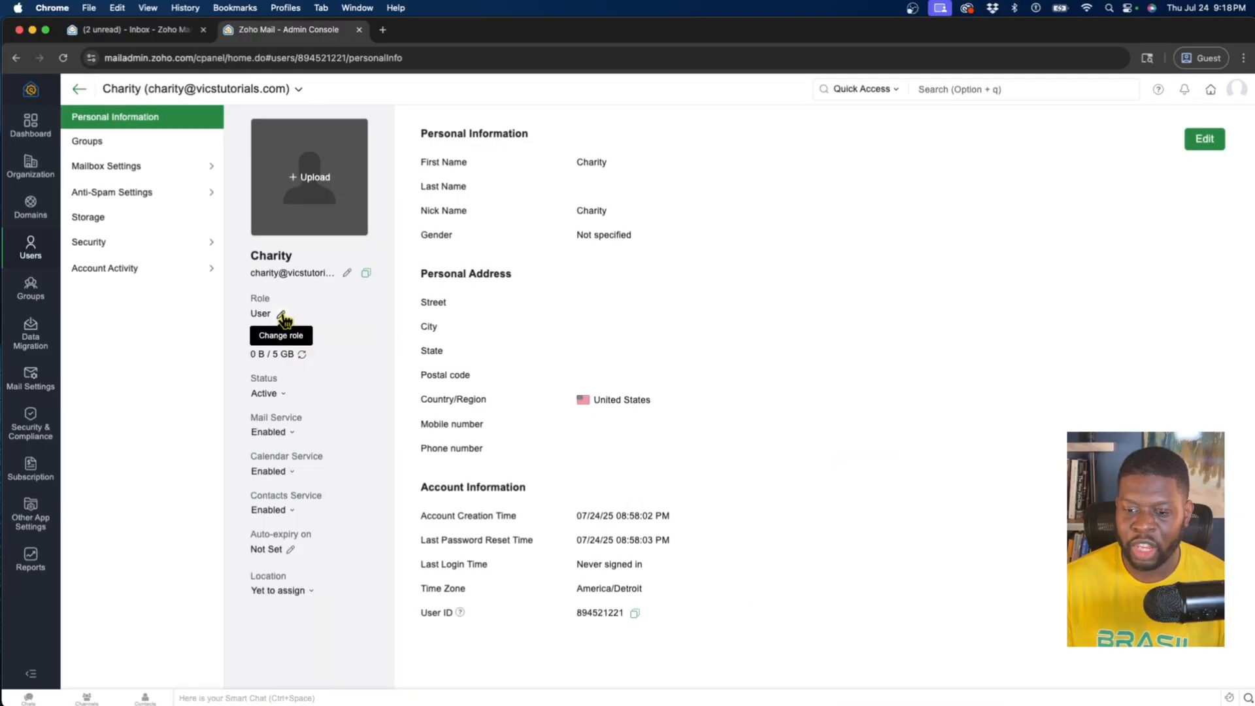
click(281, 315)
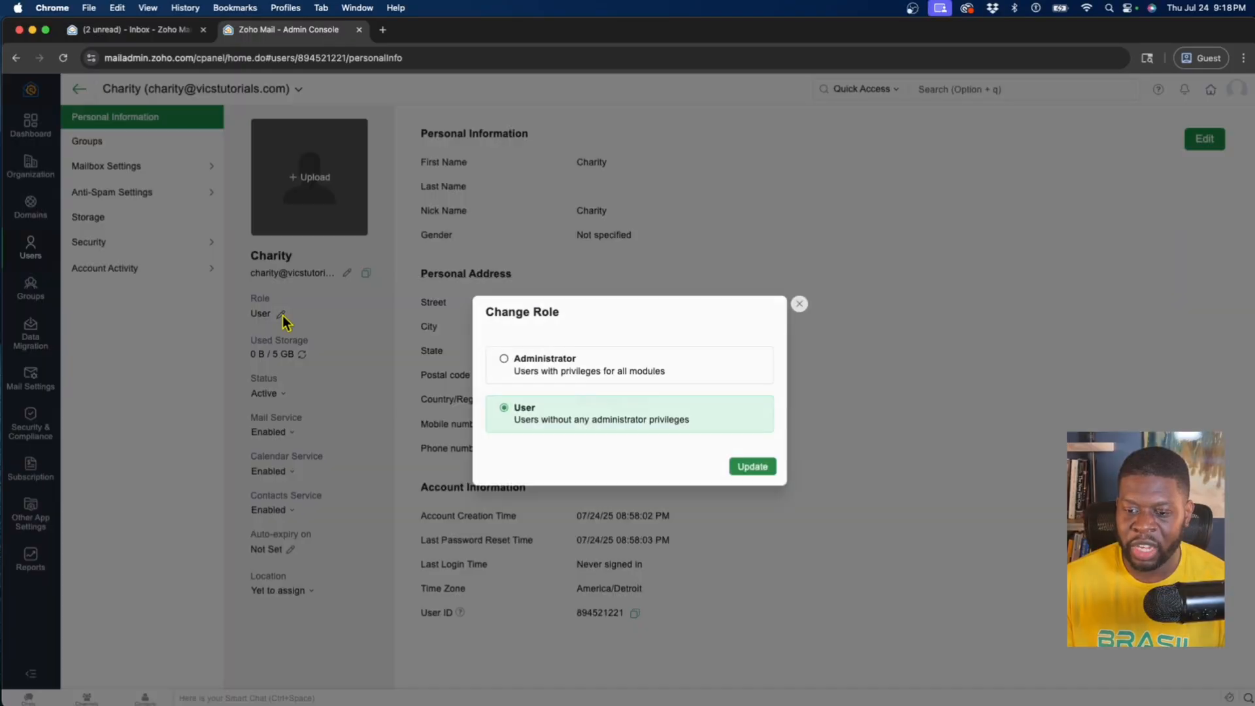
click(504, 360)
click(743, 467)
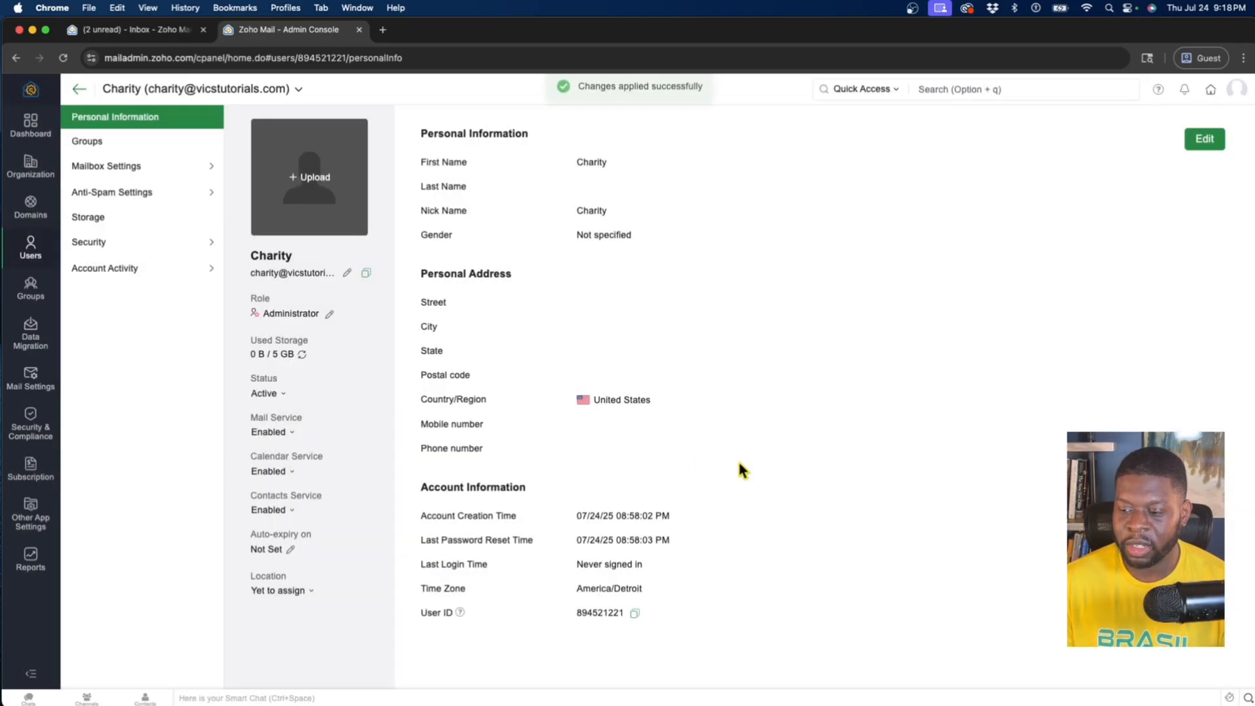
Return to the user list and compare the role badges beside the users
click(79, 89)
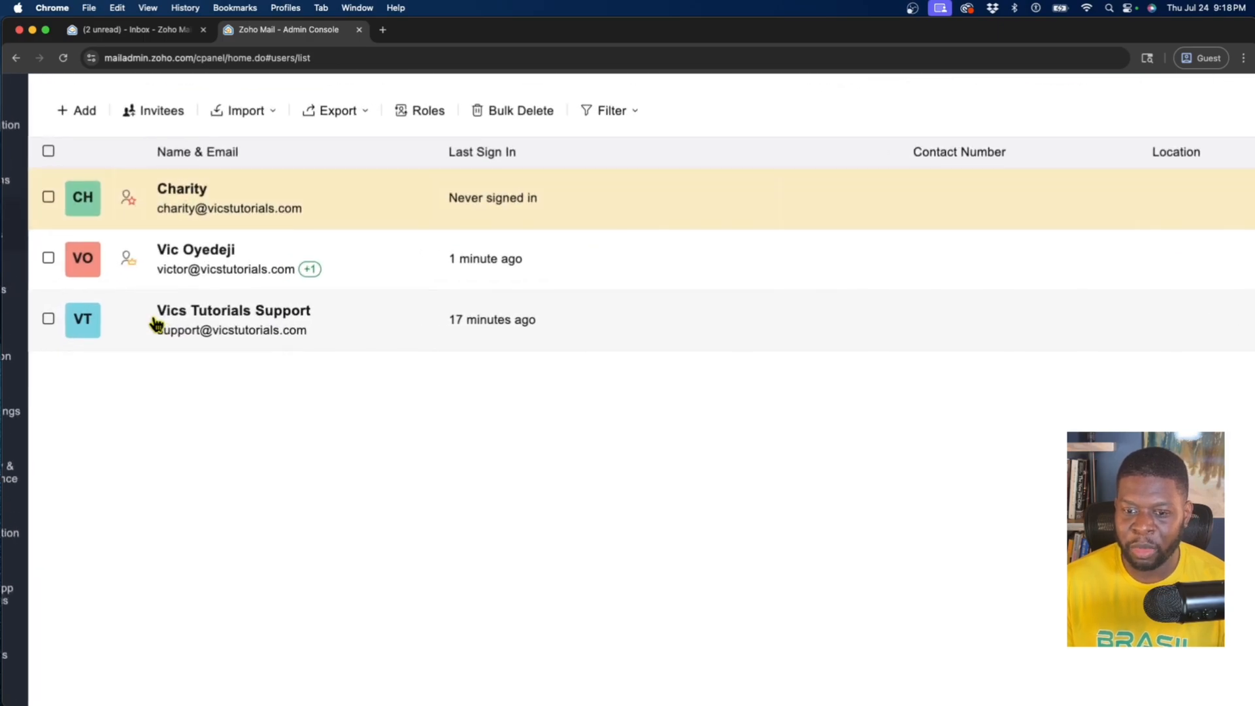
scroll(154, 327, left, 2)
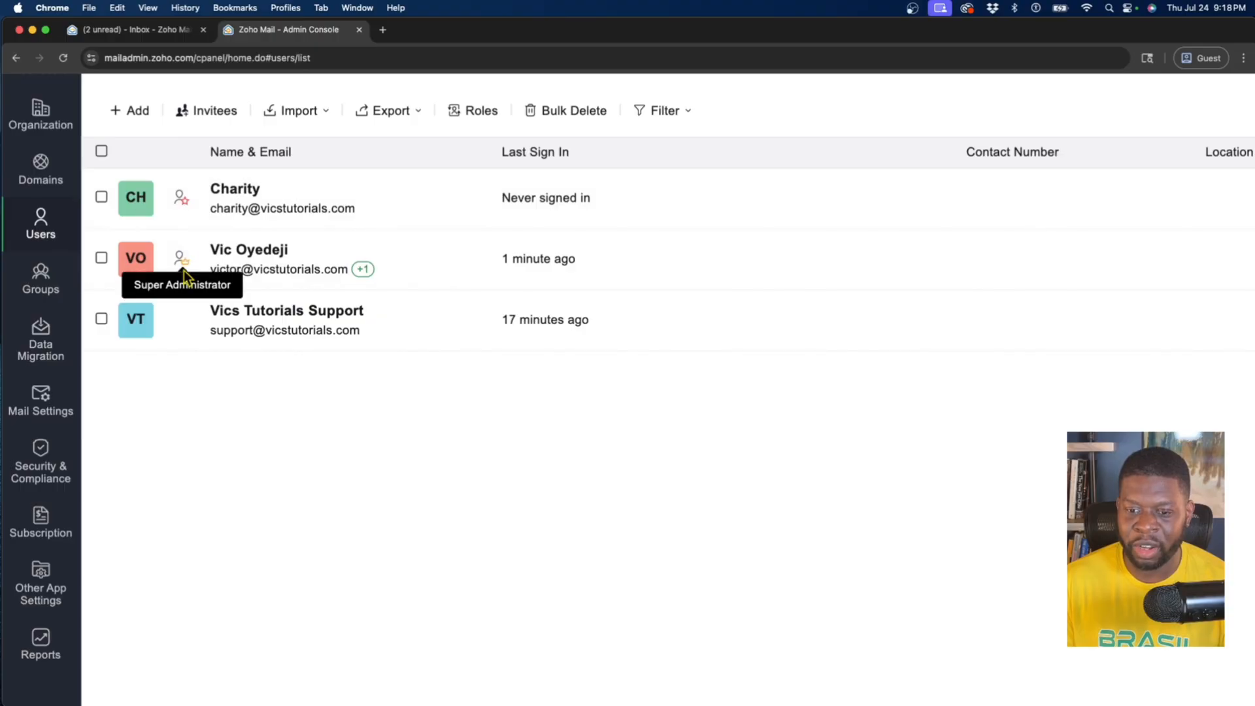
scroll(185, 274, down, 3)
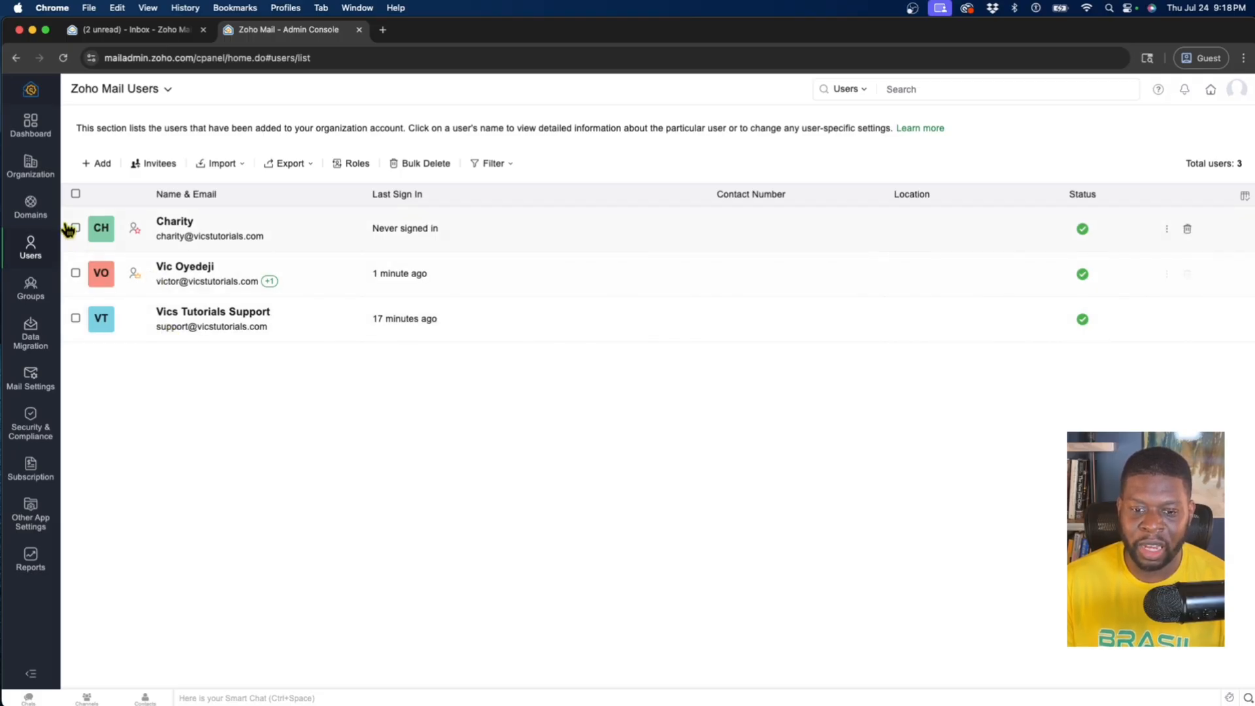
Open the Administrator role under Roles and Privileges in the Security & Compliance settings
click(37, 431)
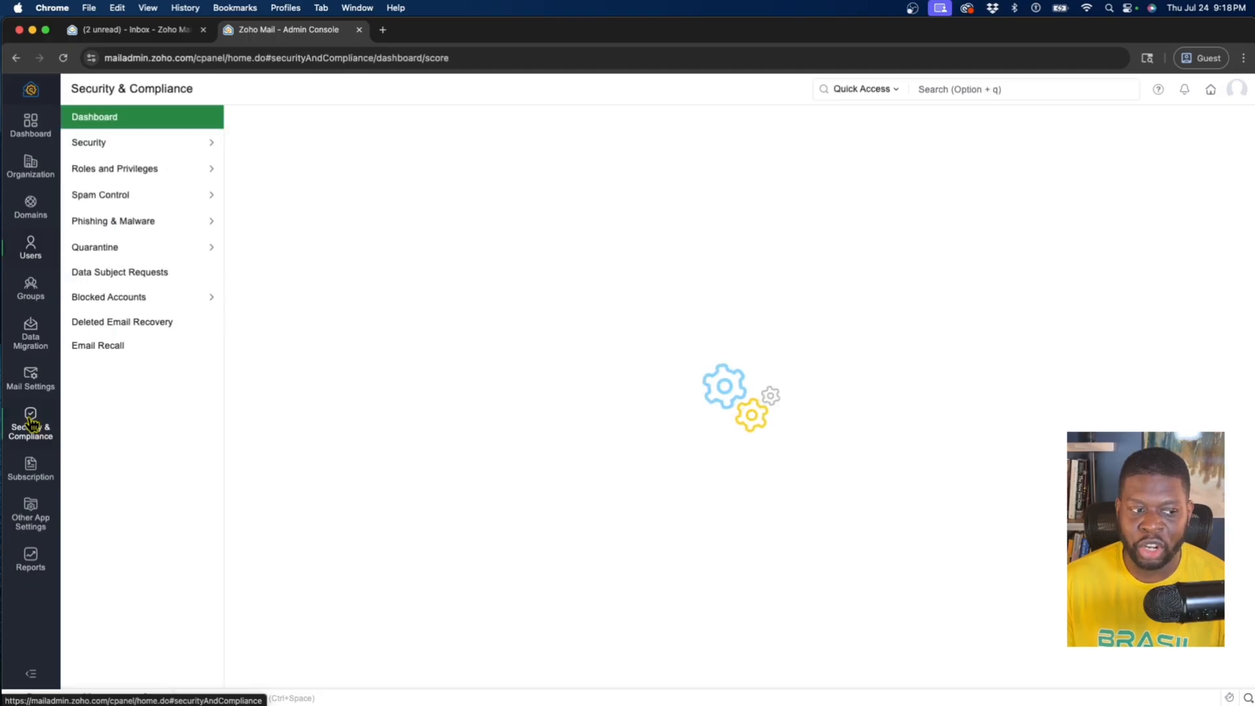
click(134, 173)
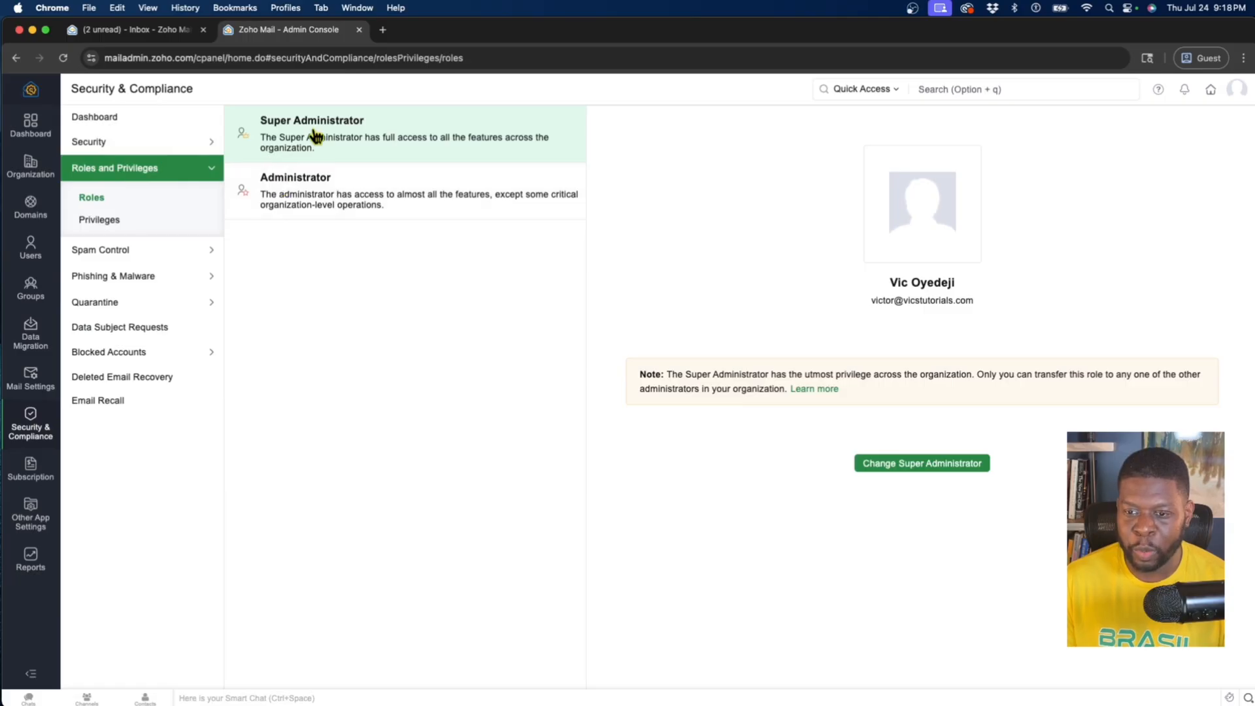
click(310, 209)
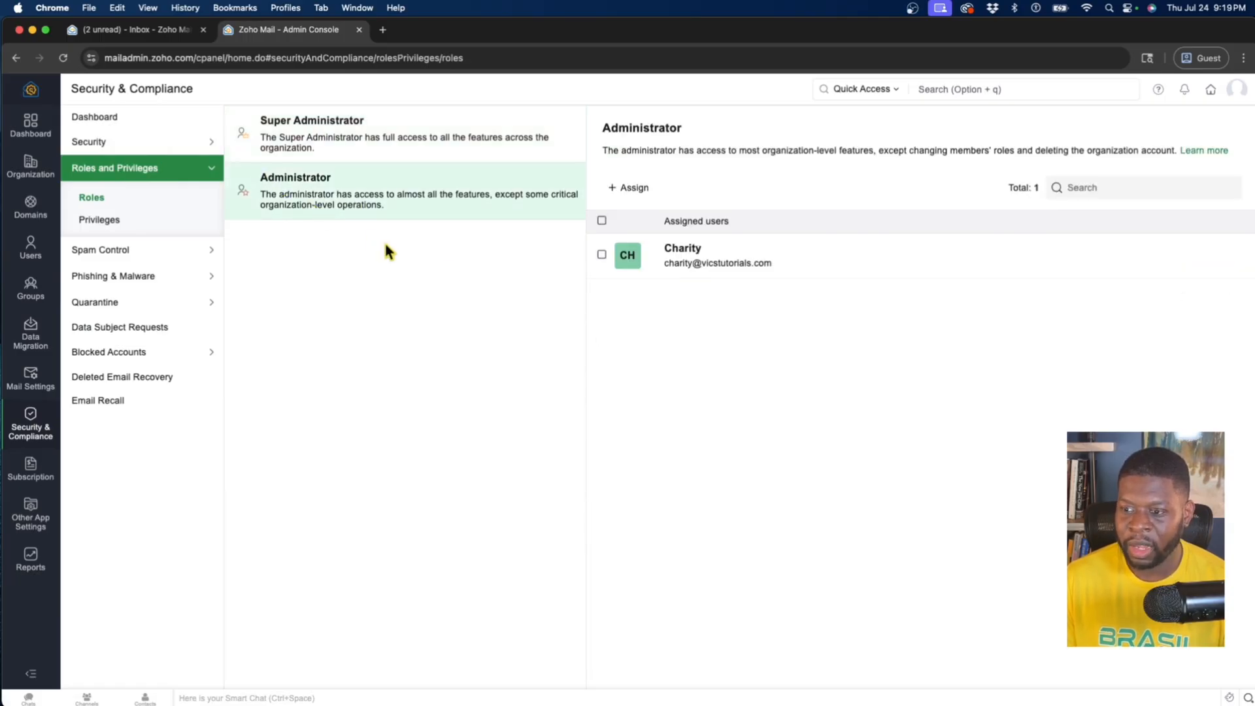
Assign the Administrator role to the Vics Tutorials Support user and submit the assignment
click(629, 190)
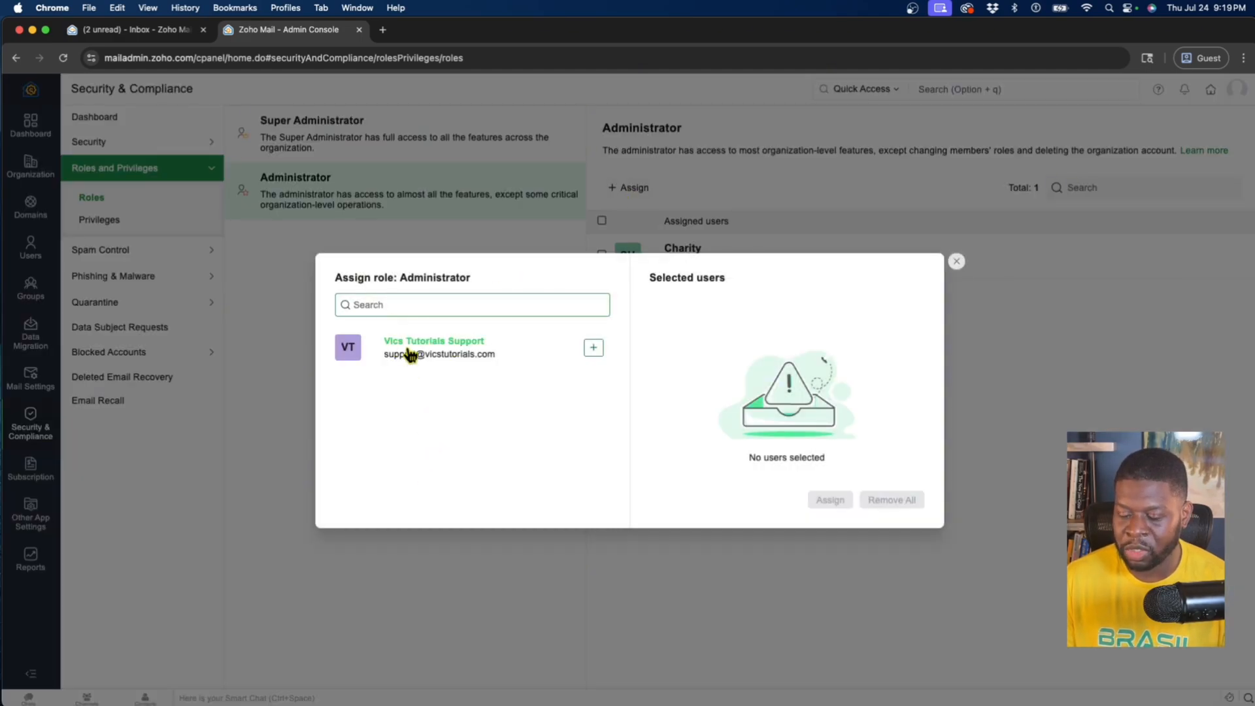
click(593, 348)
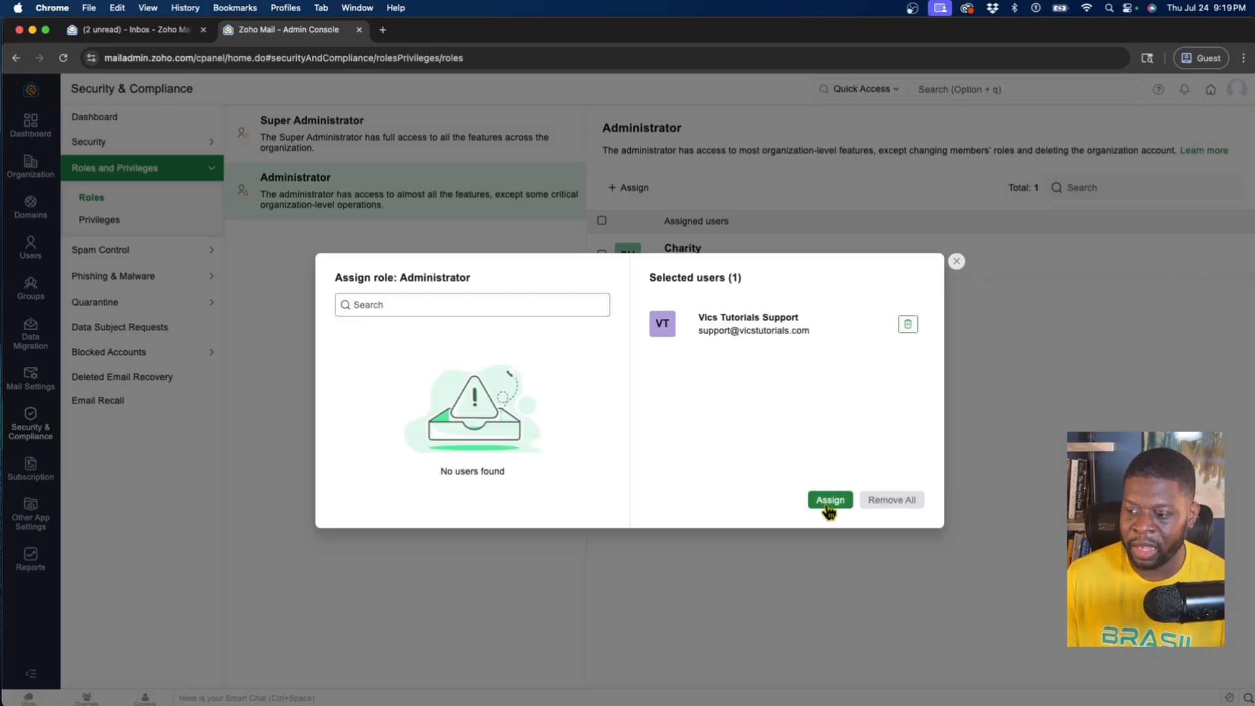
click(829, 501)
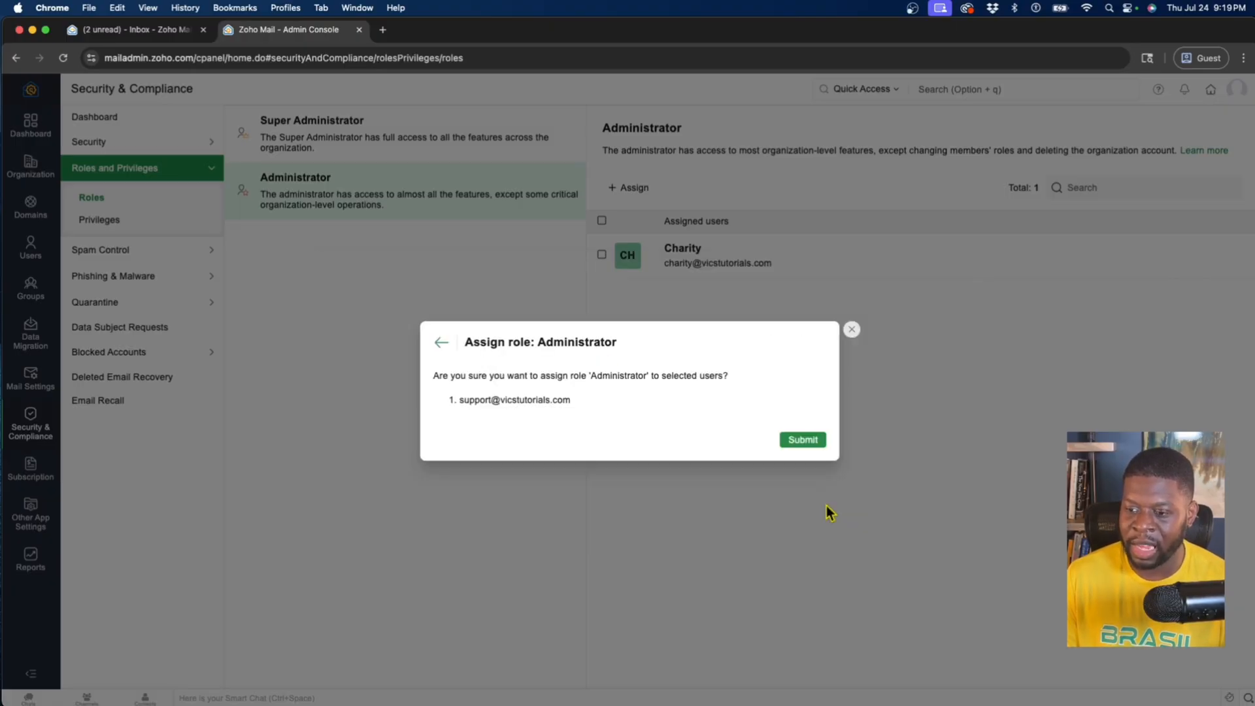
click(808, 441)
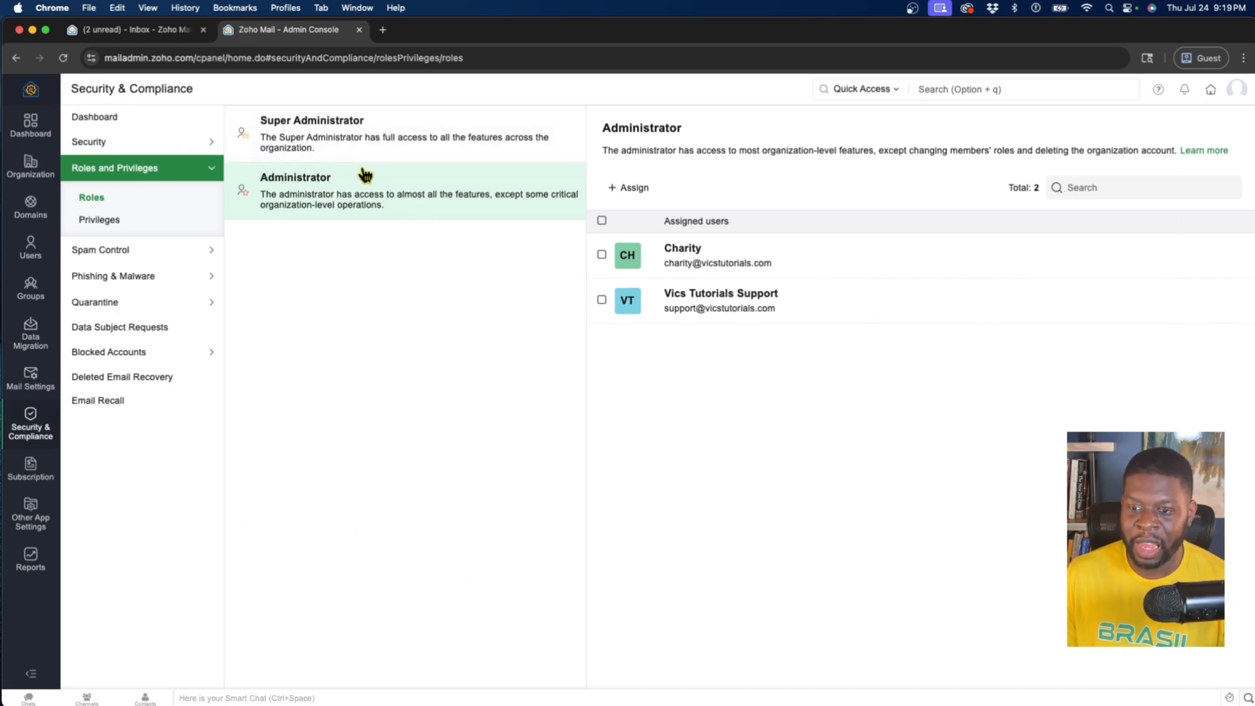
Look at which administrators can be chosen as the new Super Administrator, and leave the role as it is
click(314, 145)
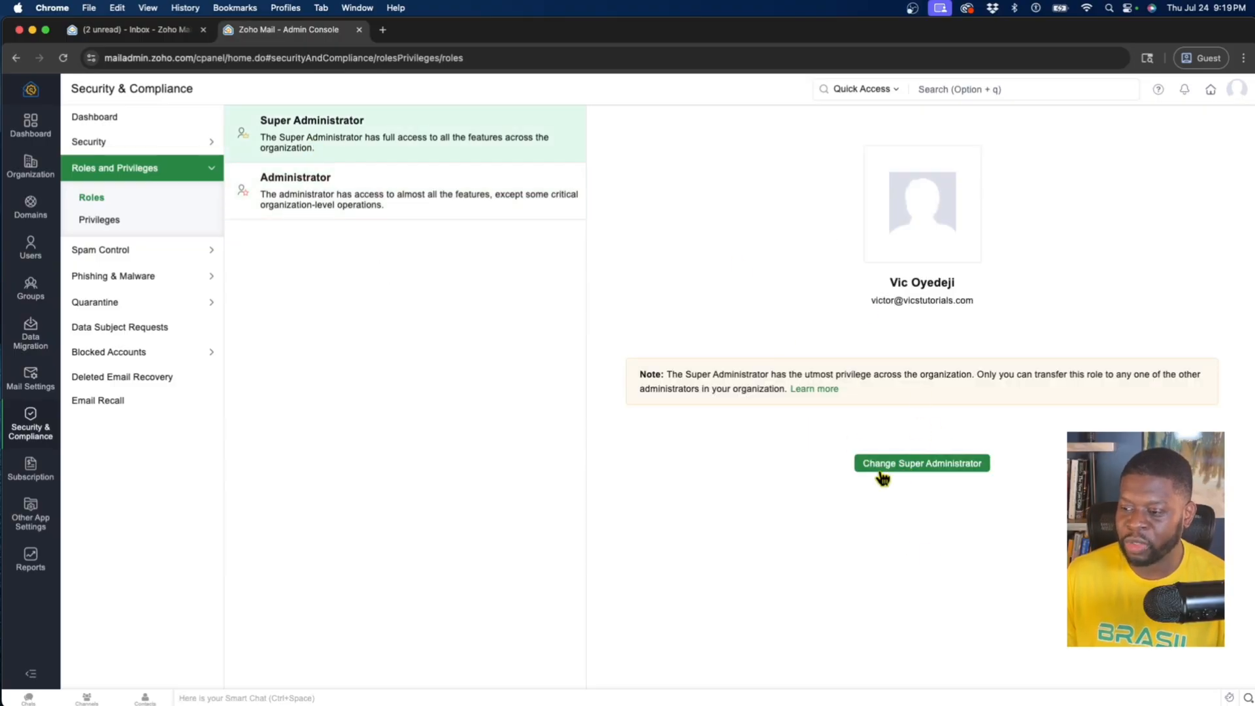
click(875, 476)
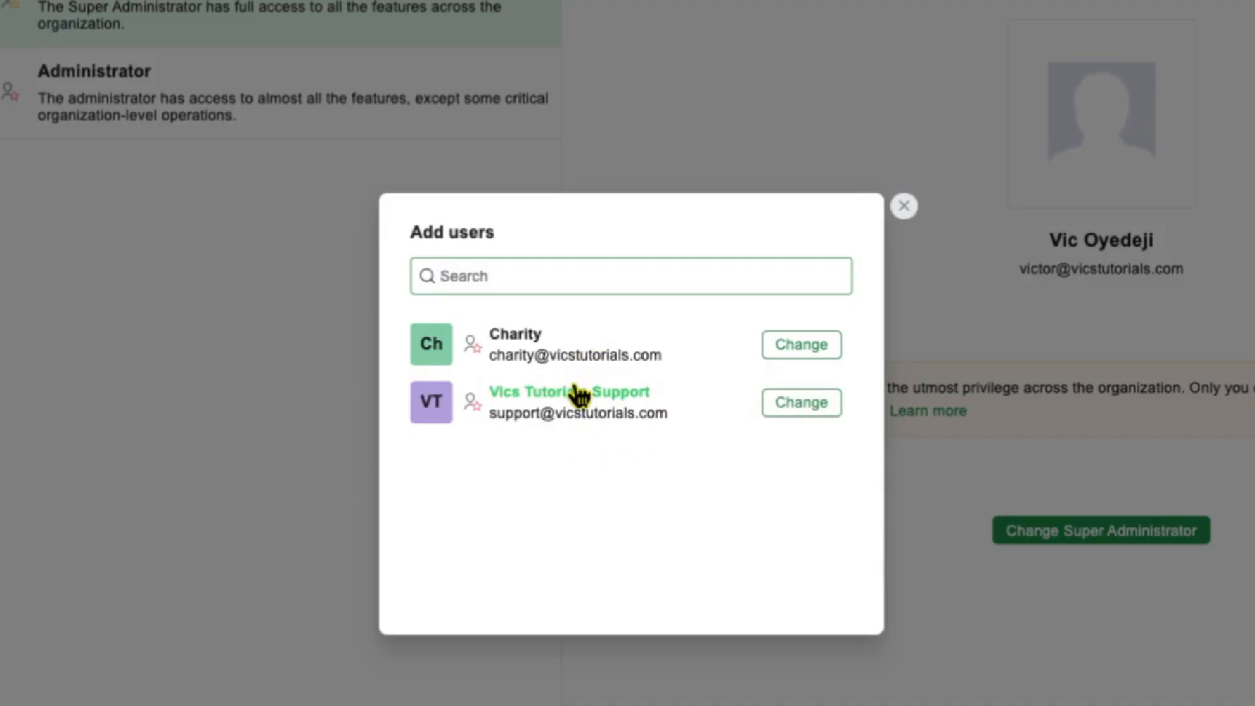
click(903, 208)
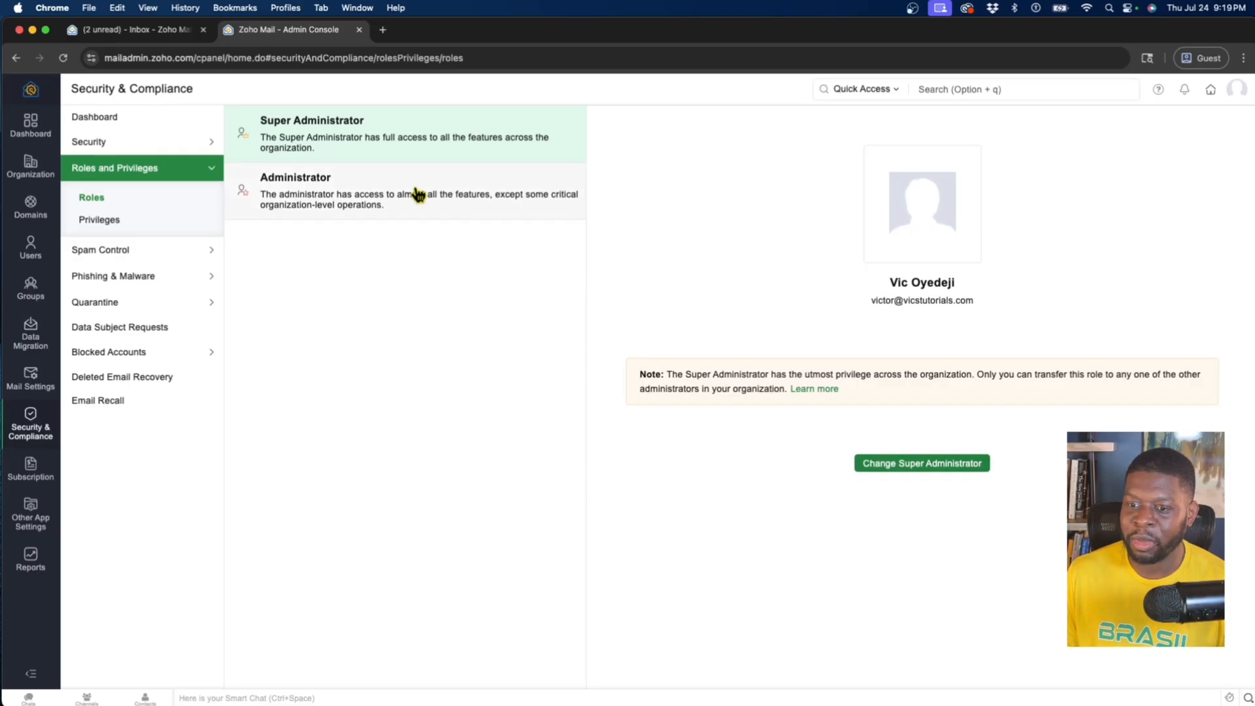
Revoke the Administrator role from the Vics Tutorials Support user
click(419, 195)
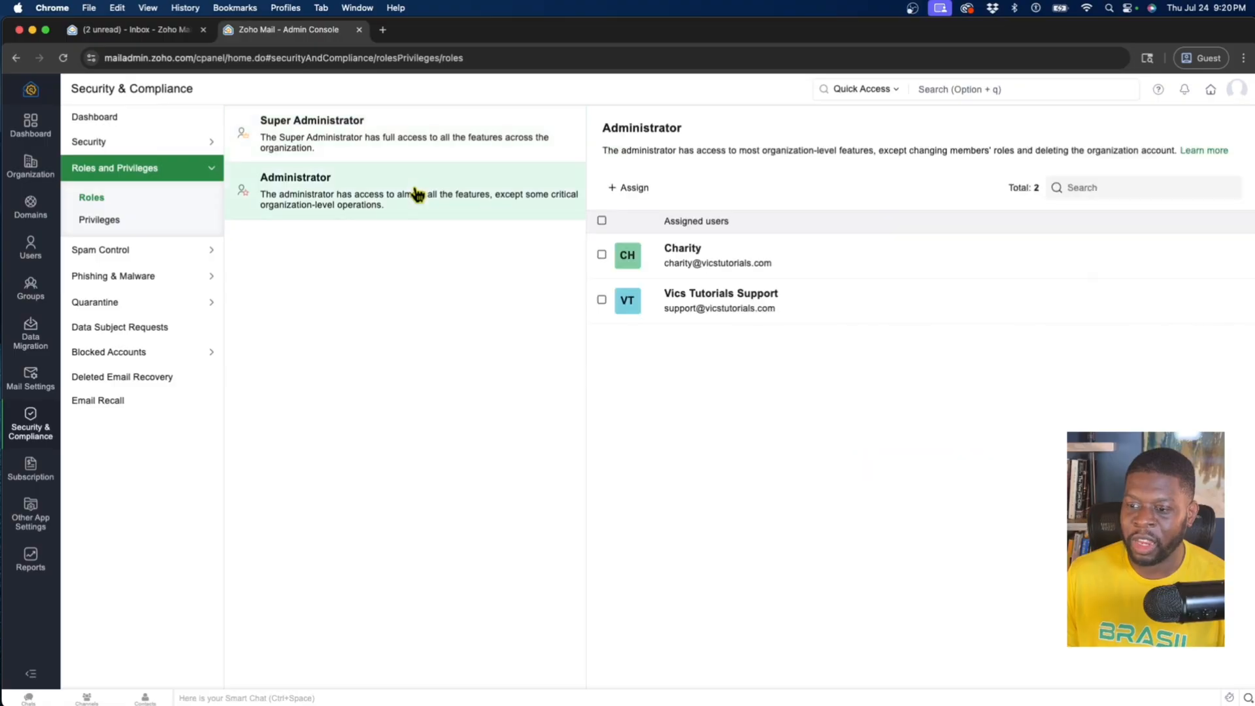
click(602, 318)
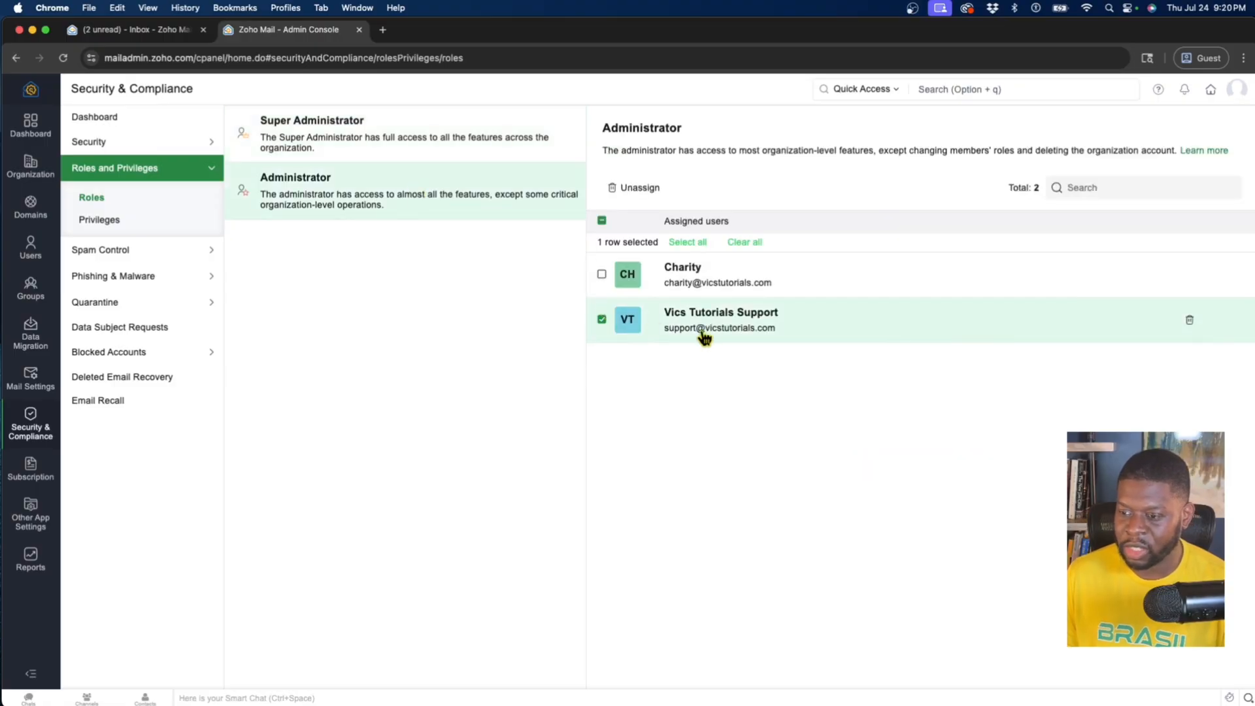
click(633, 191)
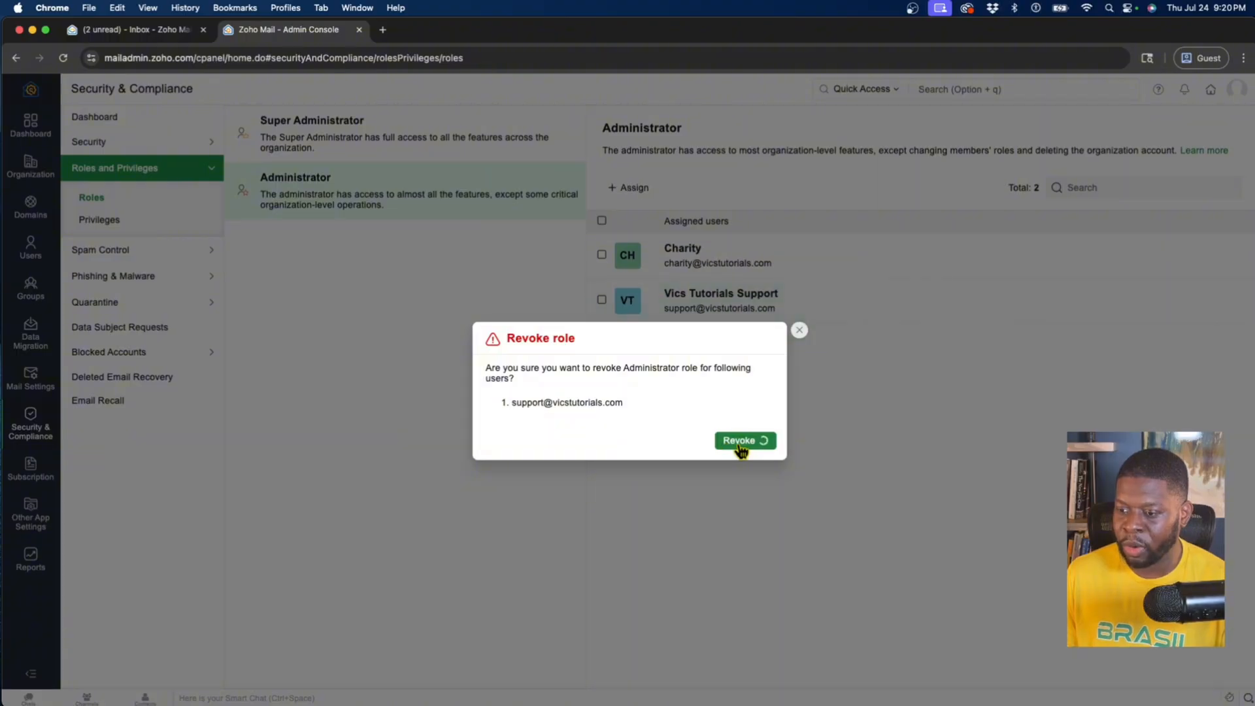
click(740, 448)
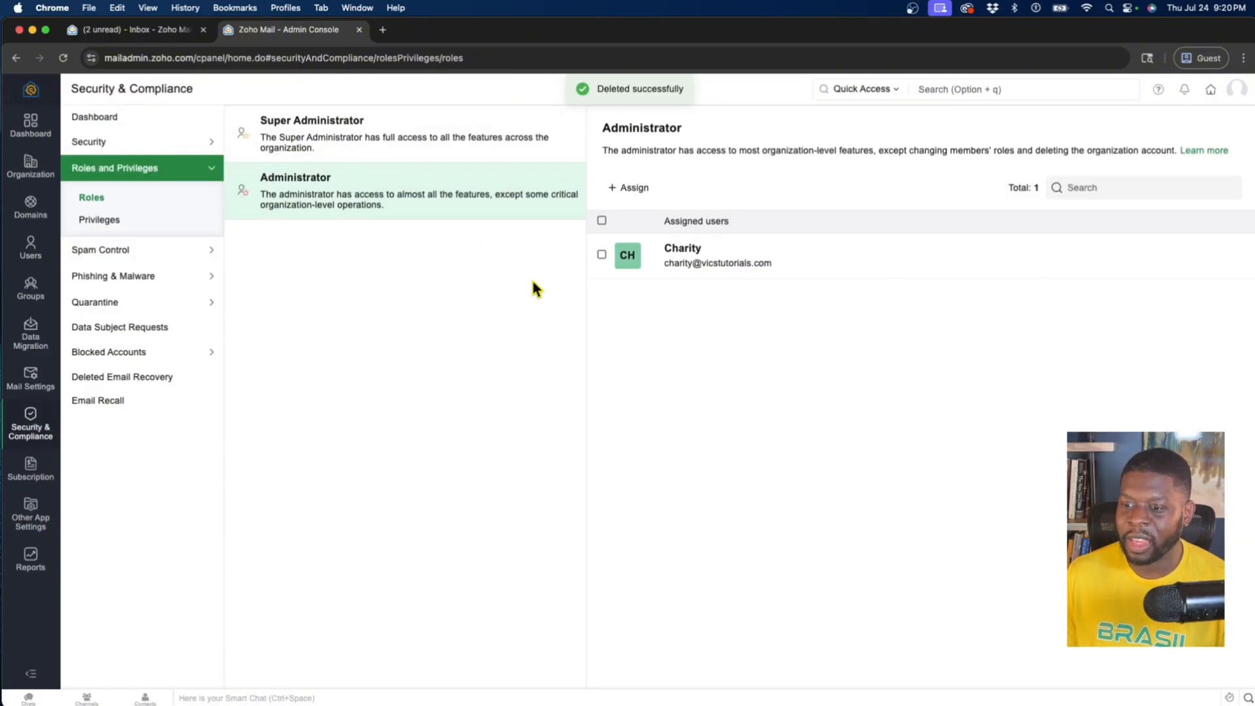
Transfer the Super Administrator role to the only available administrator and verify the change with the account password
click(395, 151)
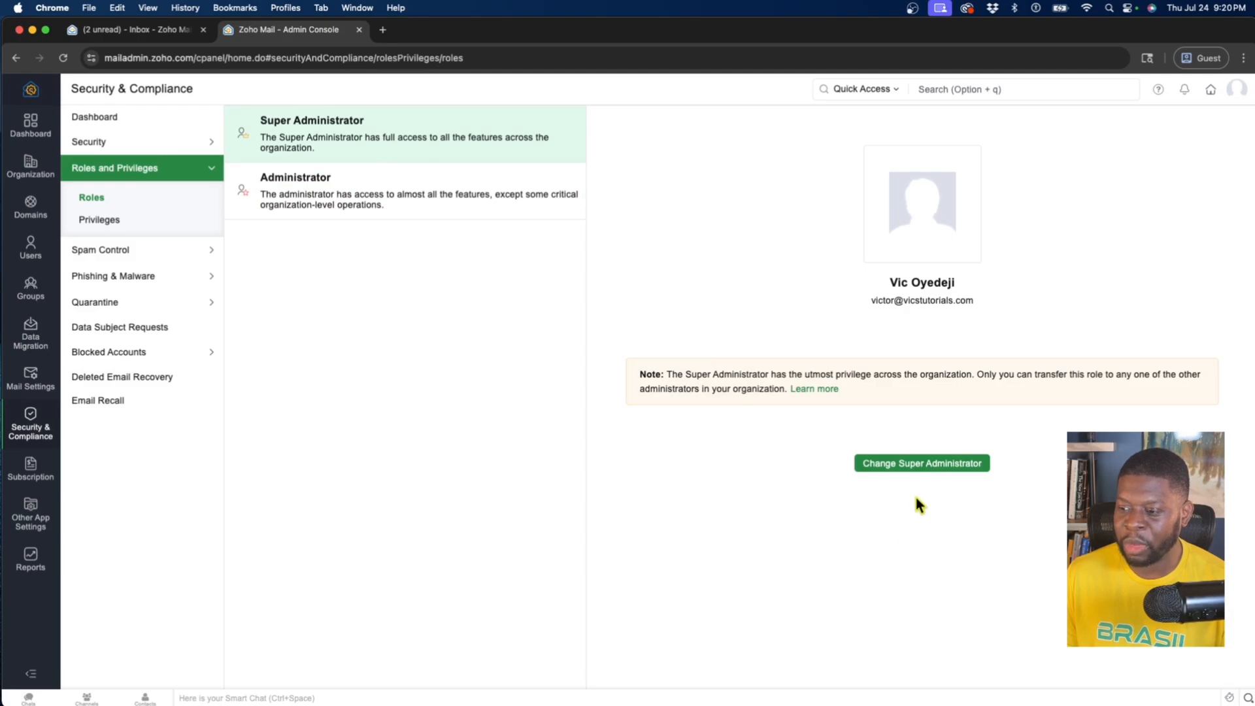
click(902, 464)
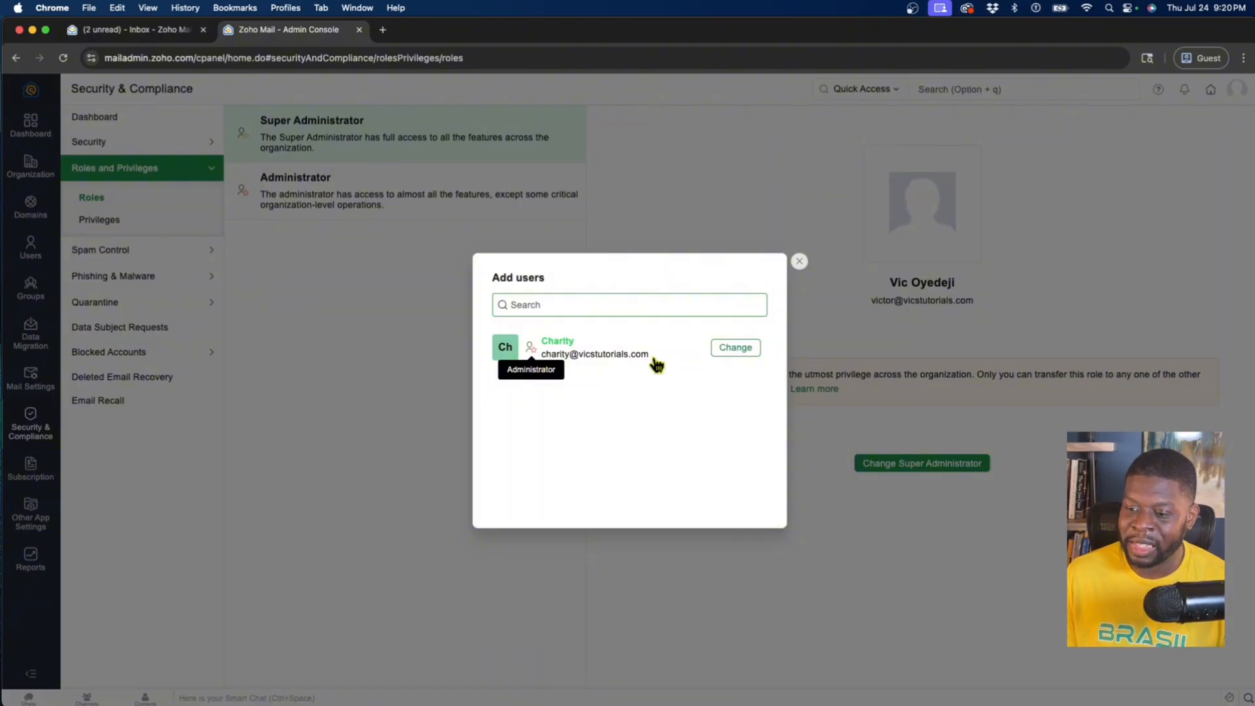
drag(653, 364, 575, 396)
click(542, 360)
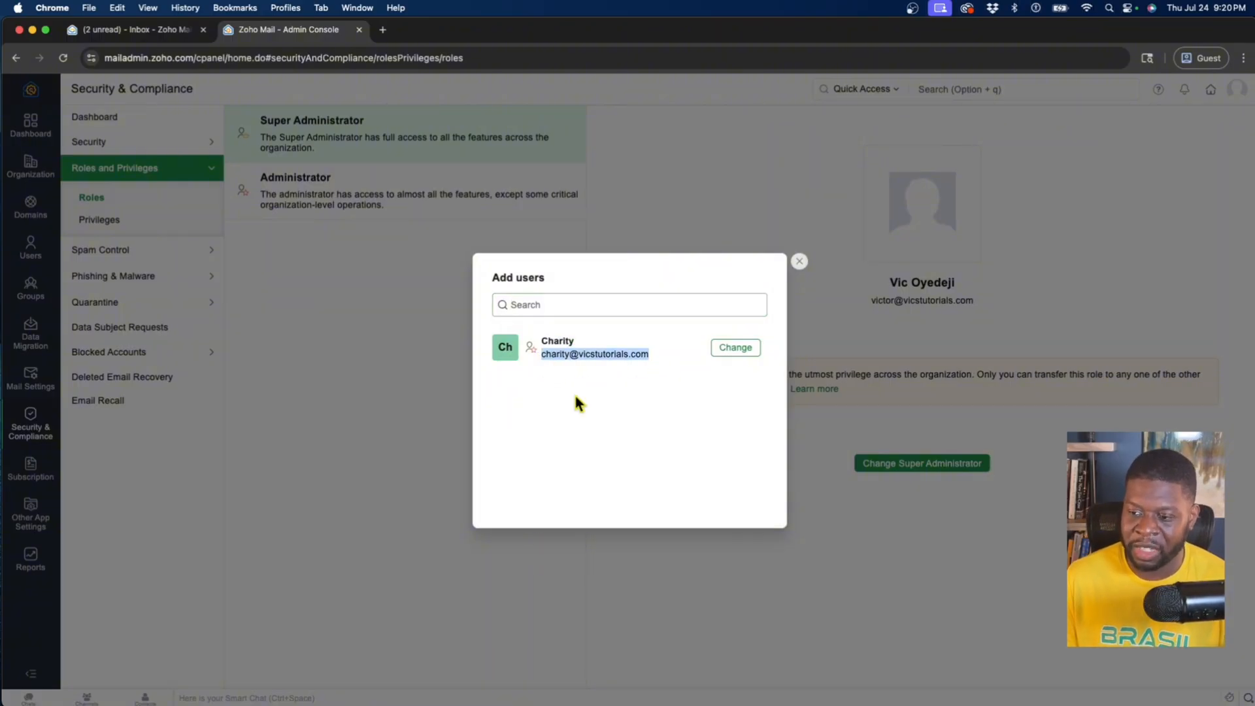
click(545, 380)
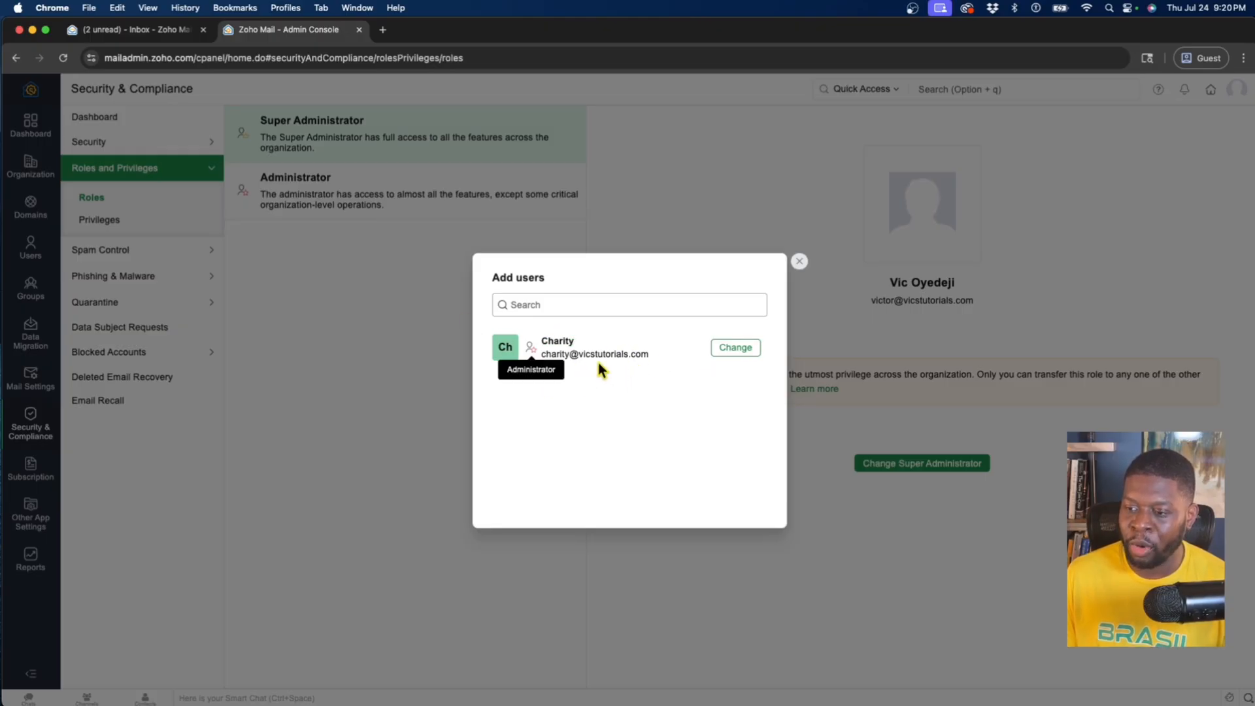
click(734, 349)
click(749, 428)
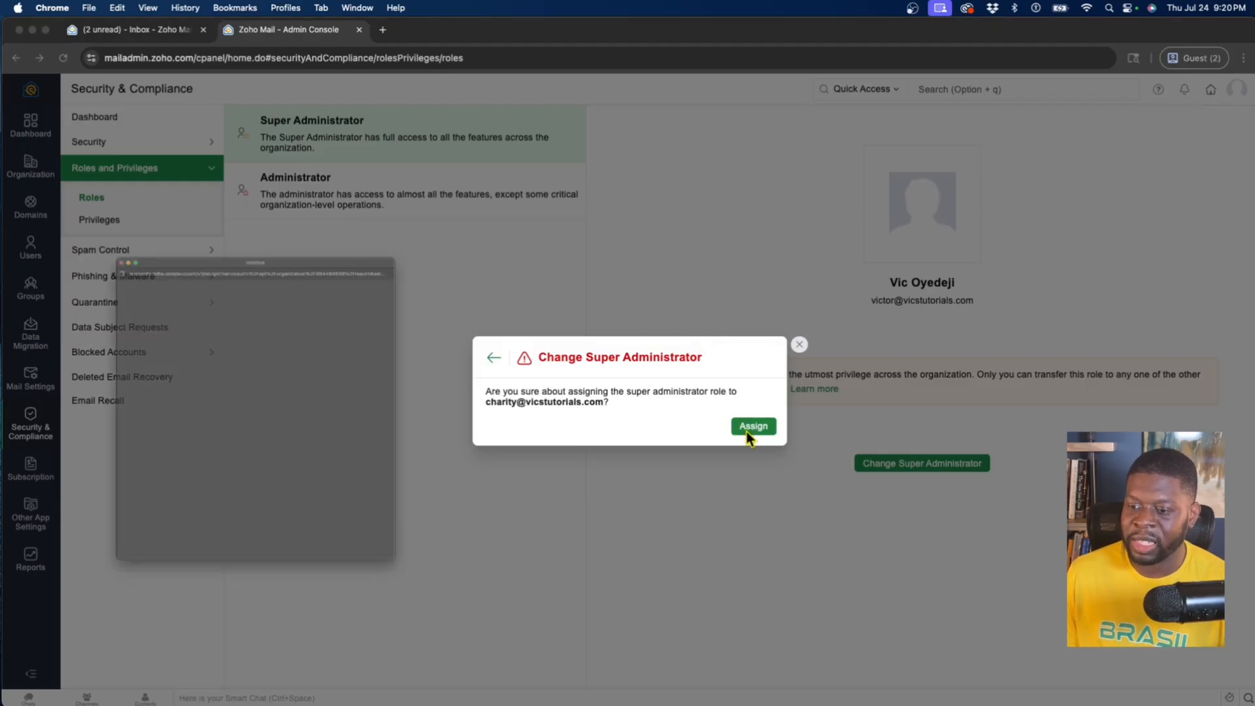
text(•••••••••)
key(Return)
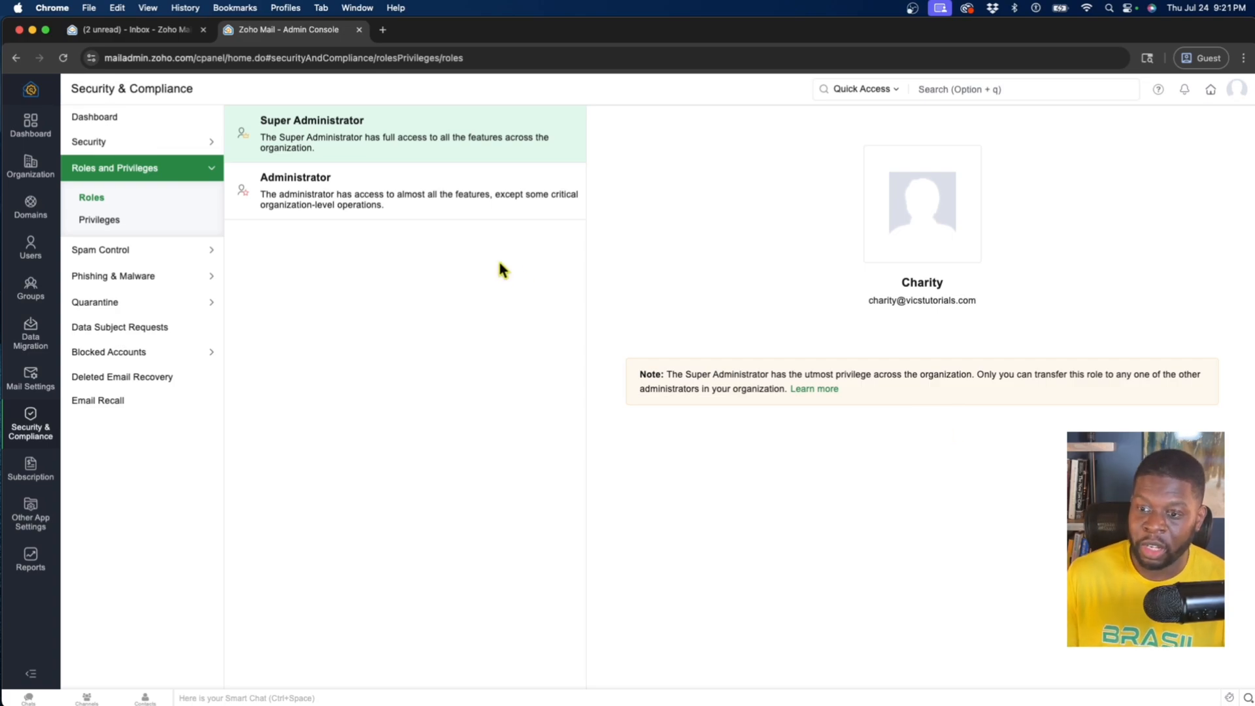
Check which user is assigned the Administrator role and view that user's details
click(473, 218)
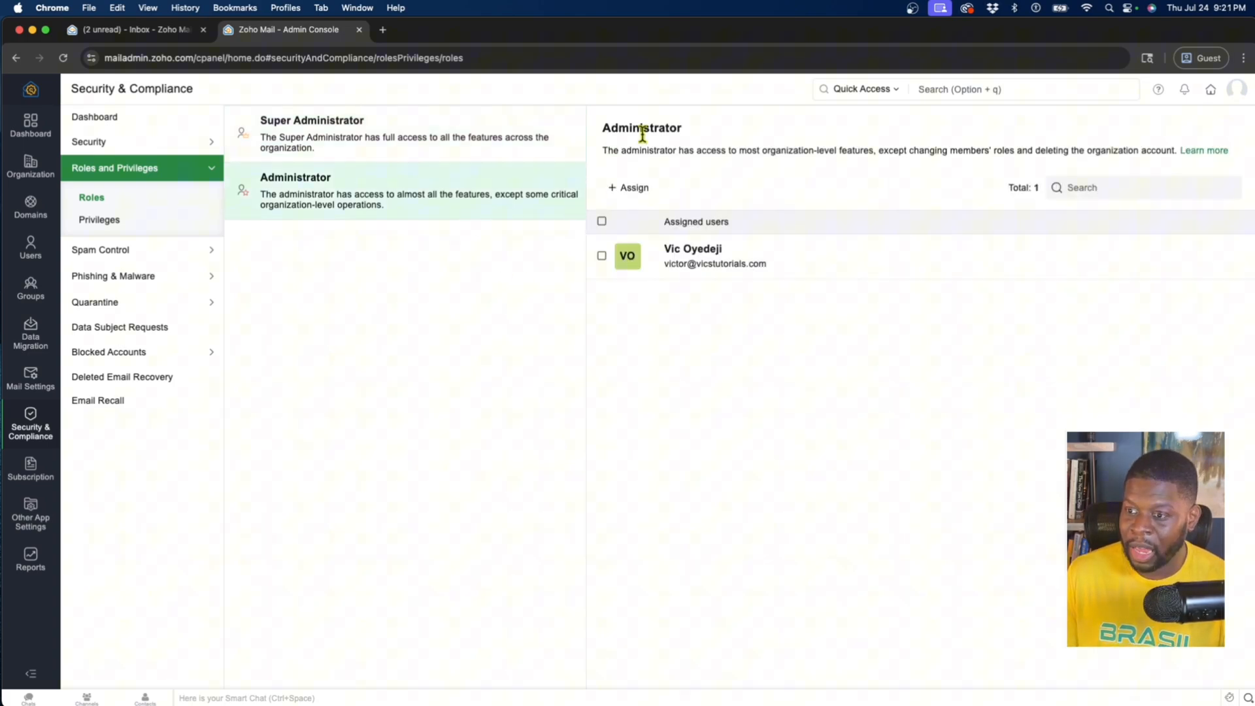
drag(680, 134, 580, 140)
click(782, 277)
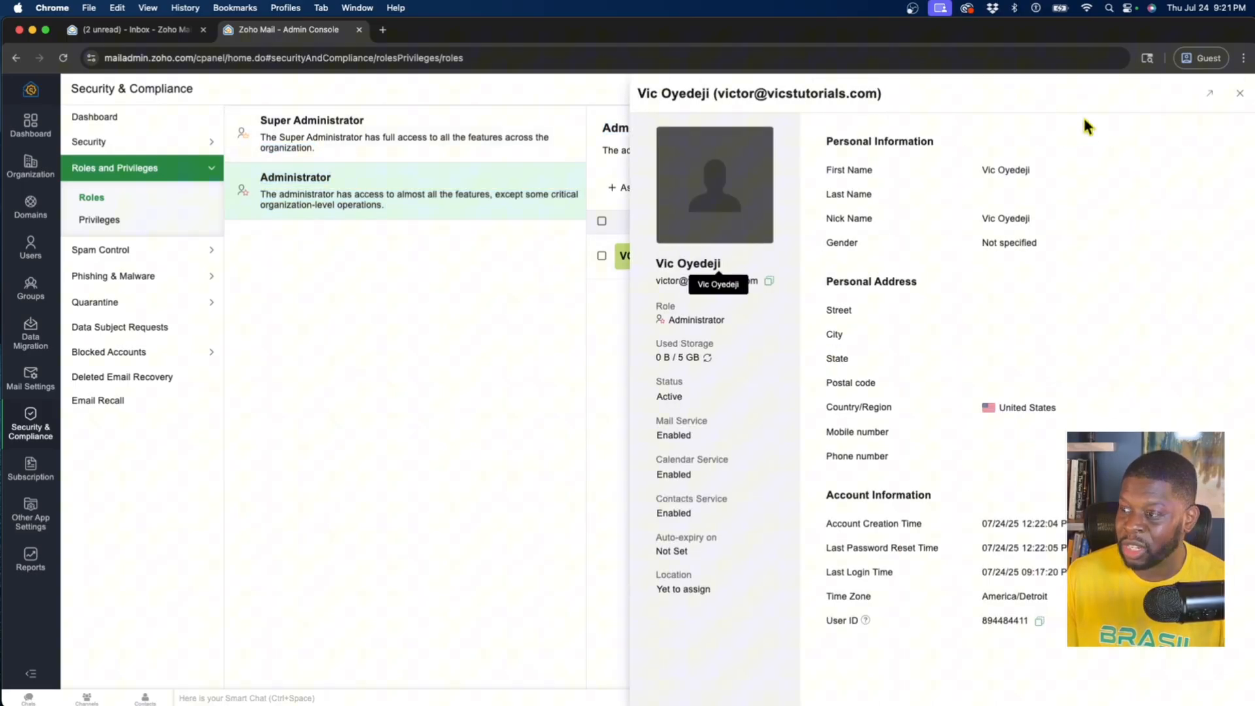
click(1238, 95)
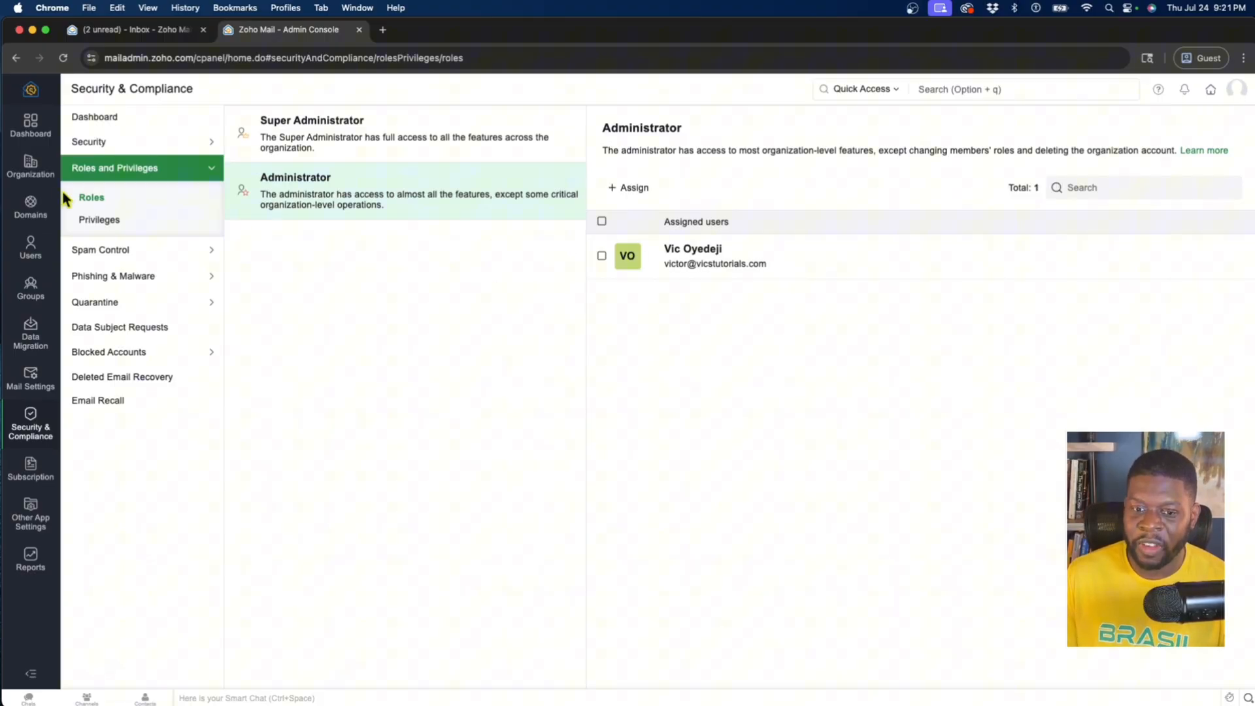
click(31, 247)
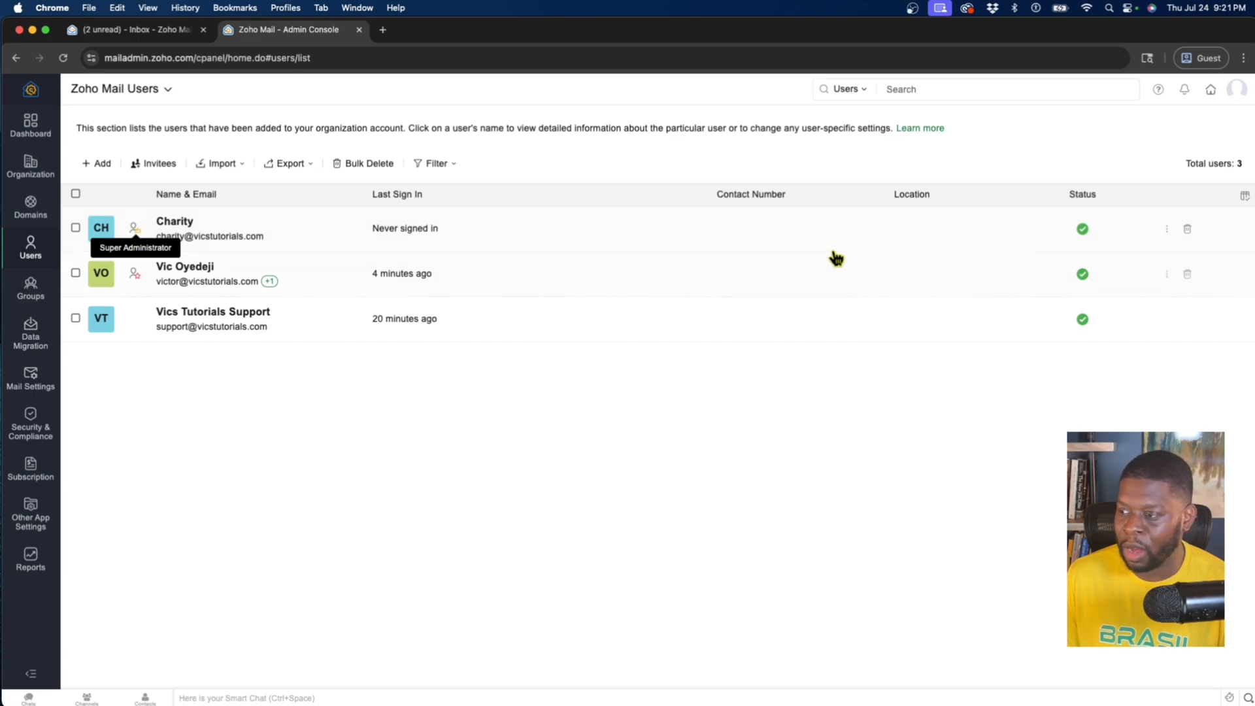
click(1189, 230)
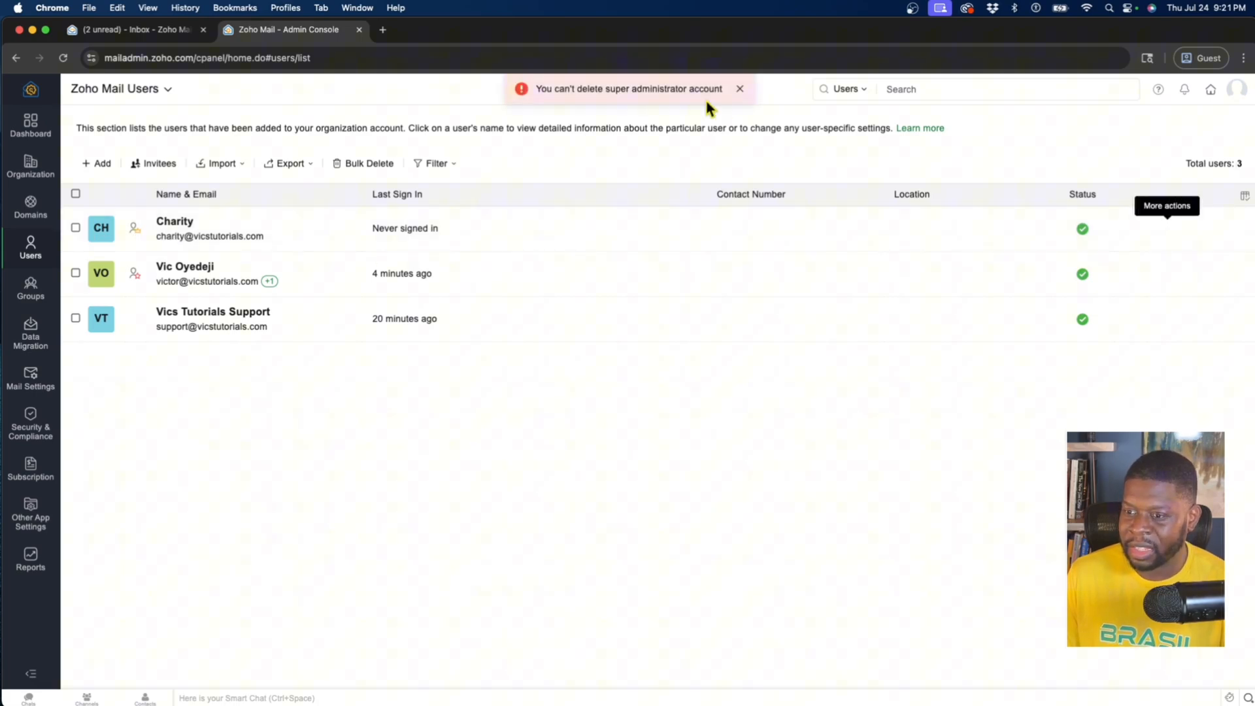
drag(713, 89, 551, 90)
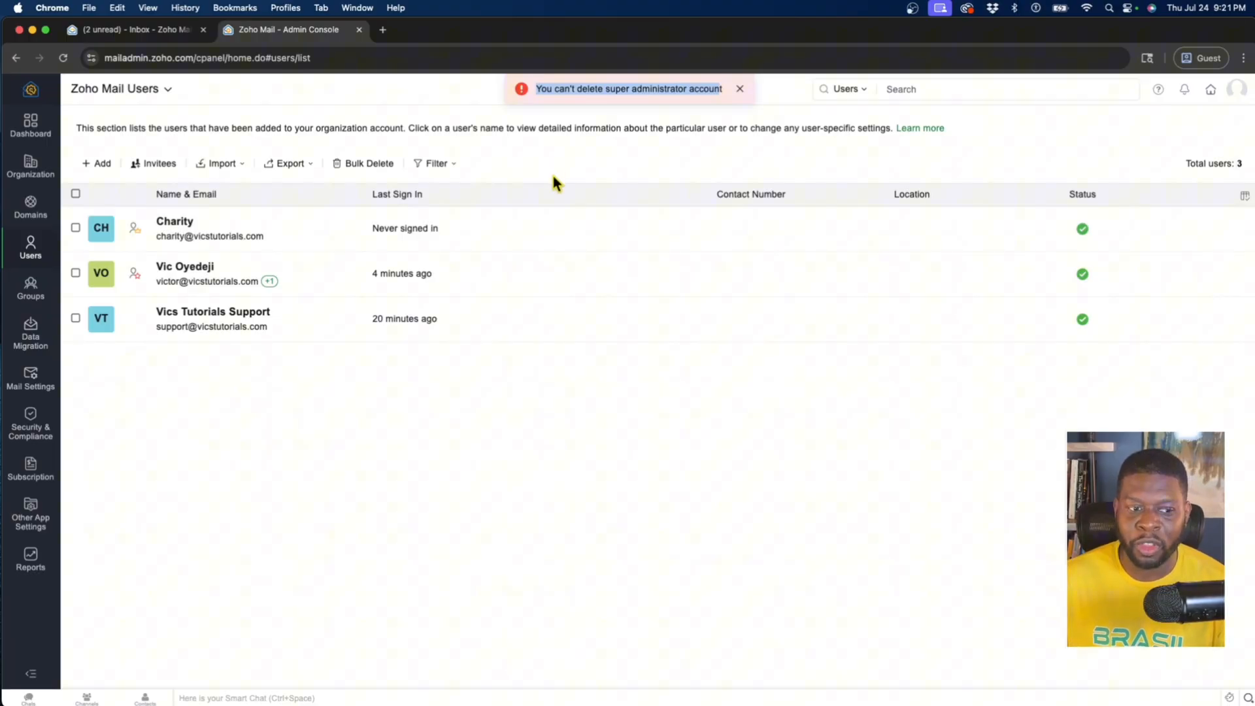
click(471, 412)
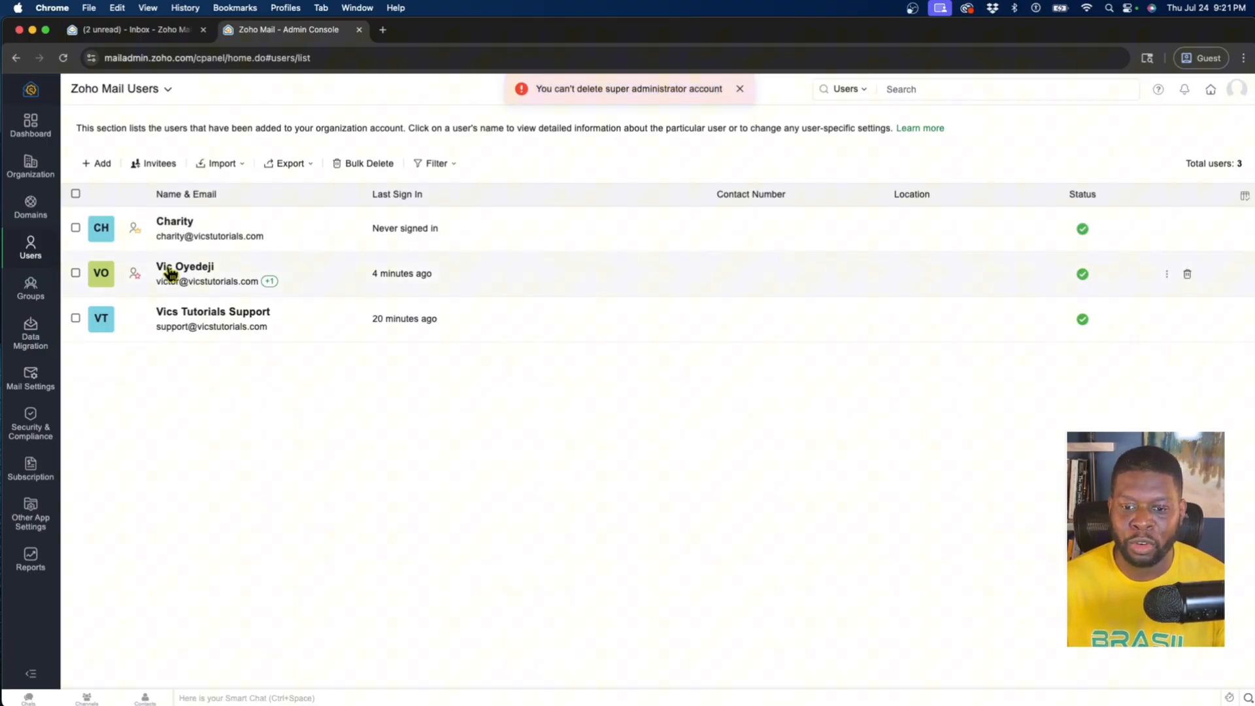
View the new Super Administrator's user profile and sign out of the current account
drag(267, 240, 155, 247)
click(174, 246)
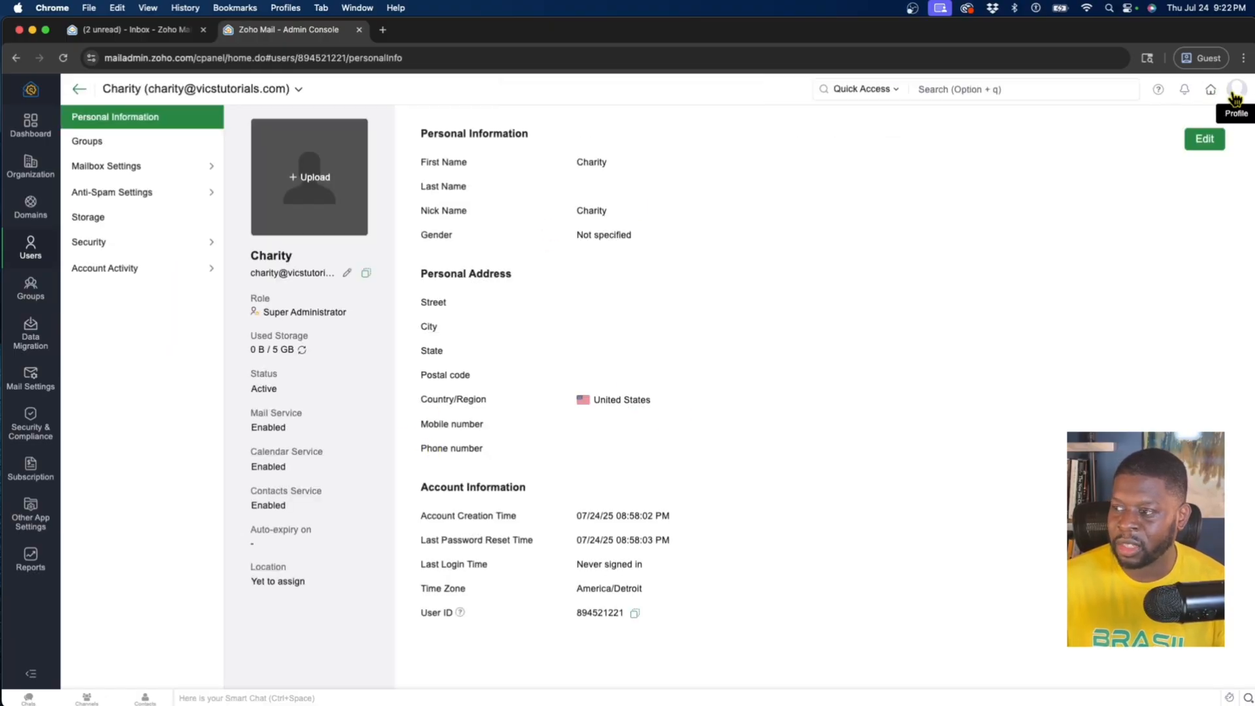
click(1236, 96)
click(1174, 244)
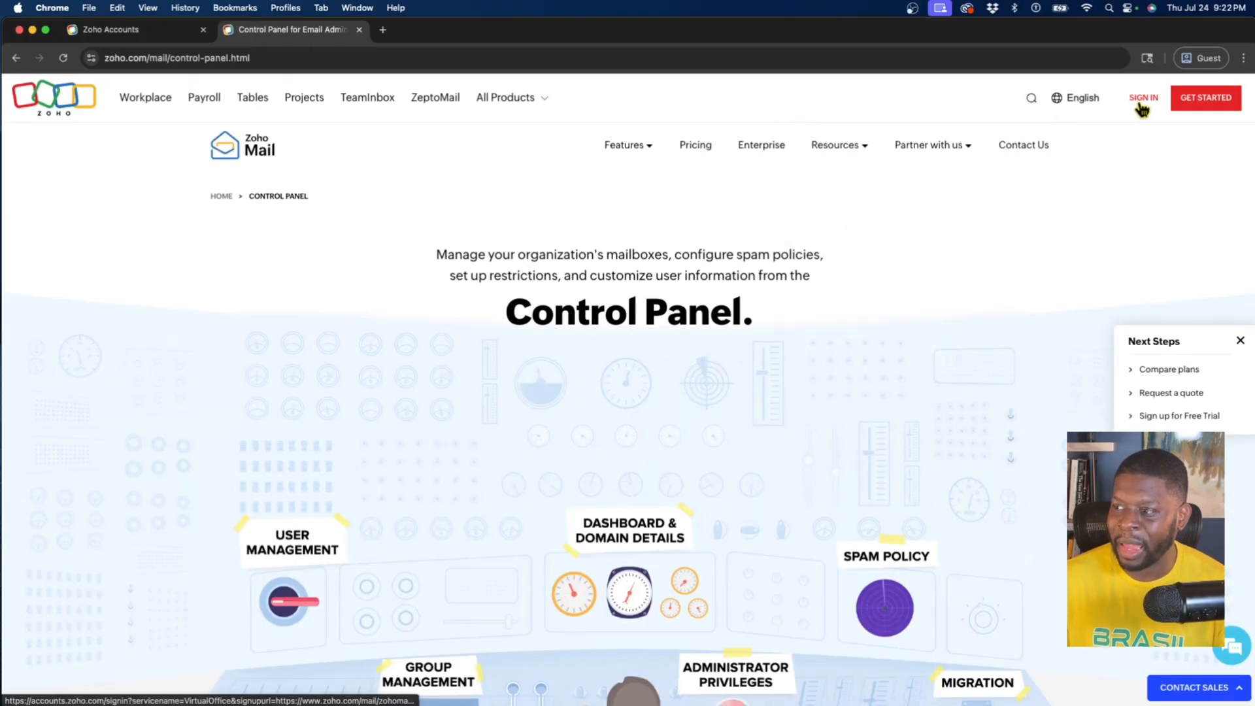
Sign in to the Admin Console with the new Super Administrator's e-mail and dismiss the welcome message
click(1143, 105)
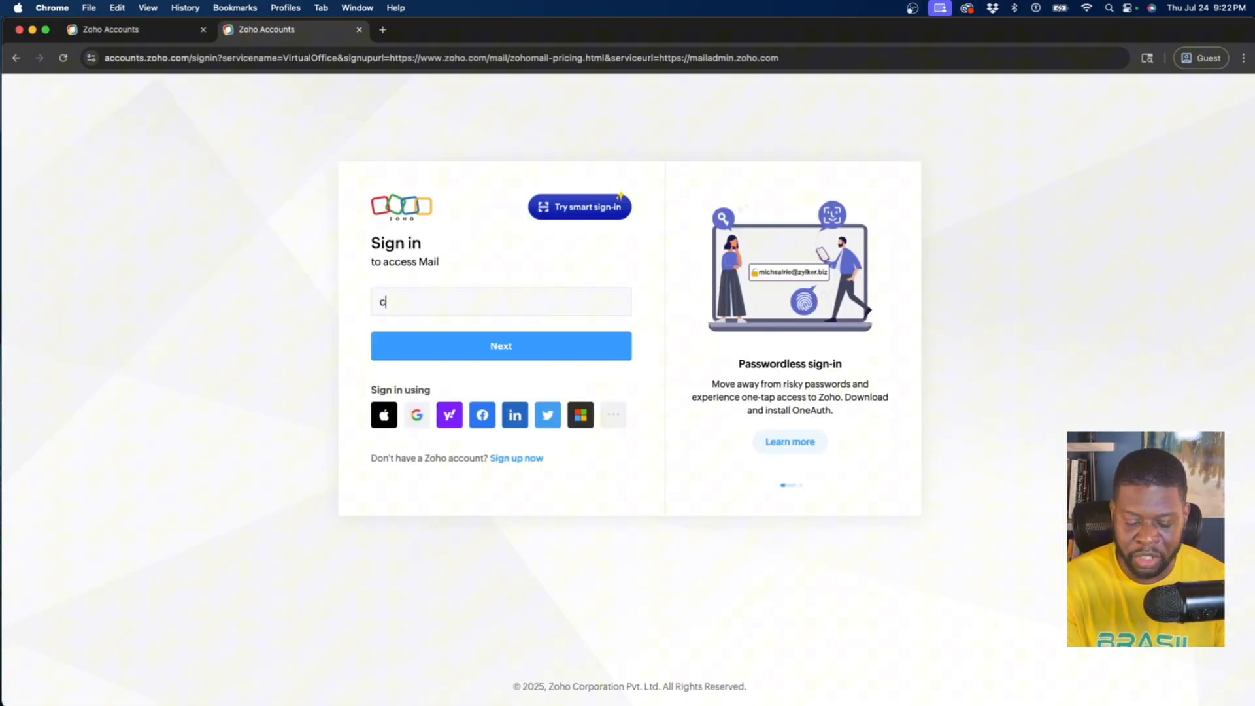
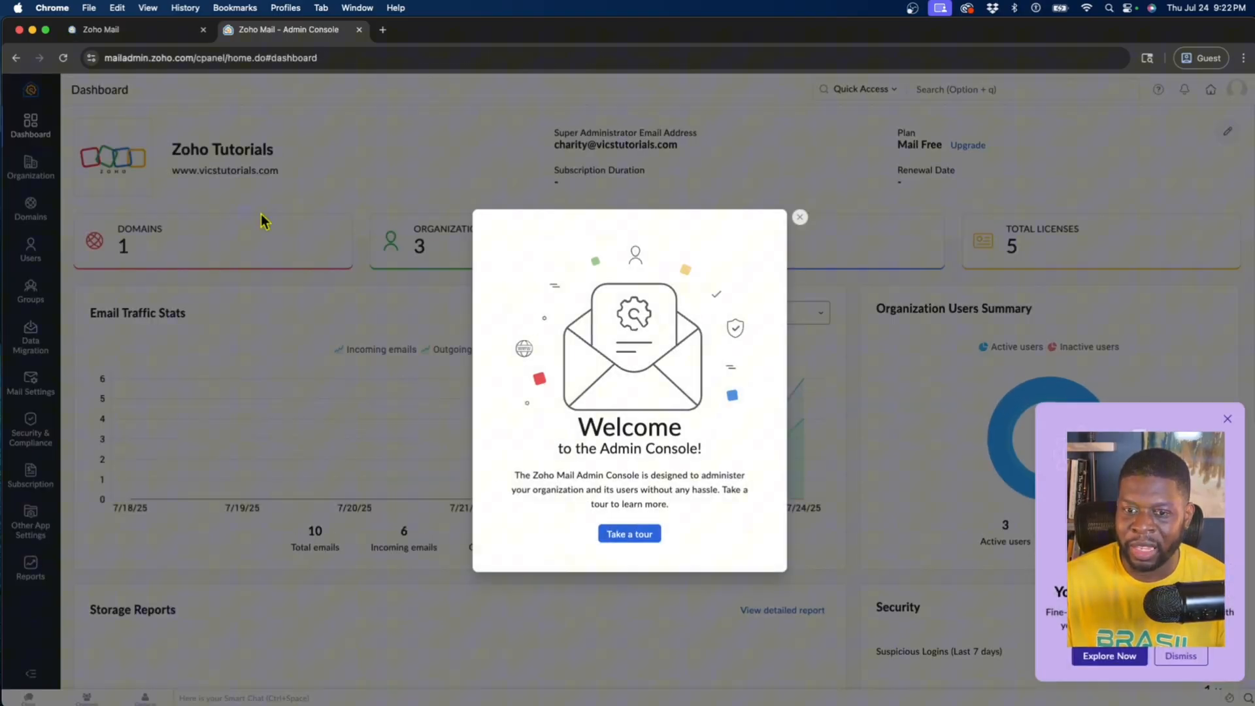
click(799, 217)
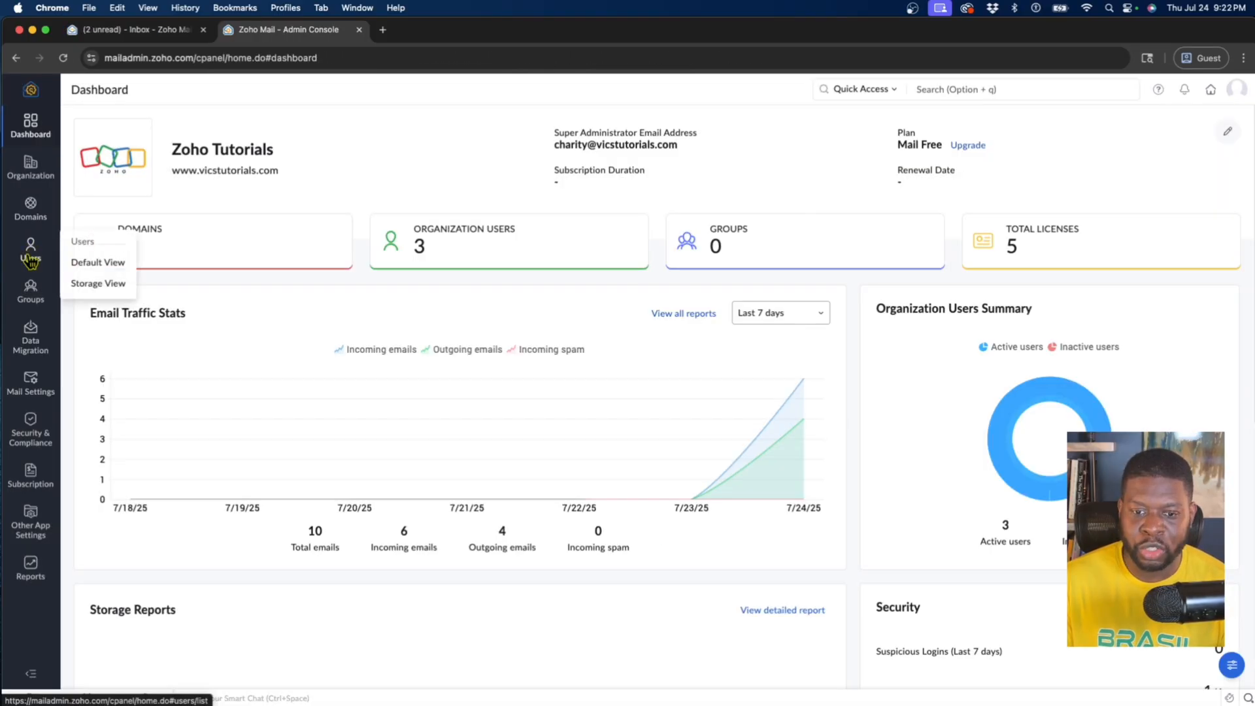
Go from the user list to the organization's roles and check who holds the Administrator role
click(29, 260)
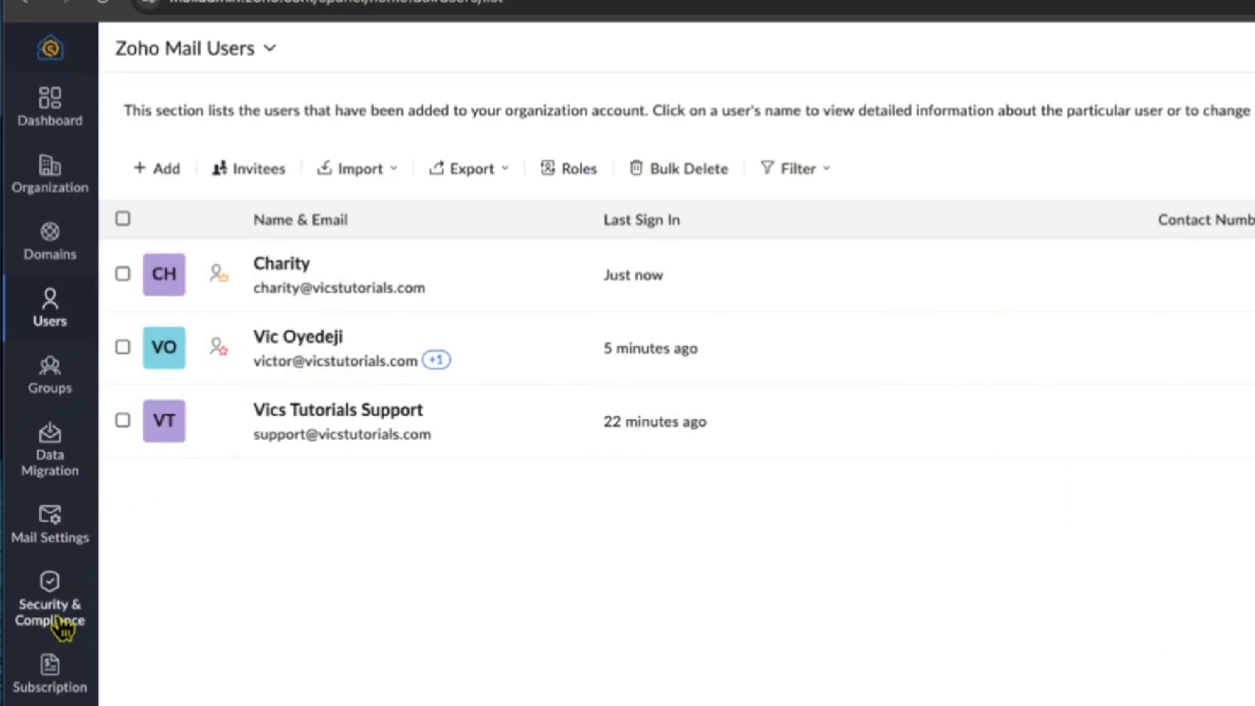
click(575, 181)
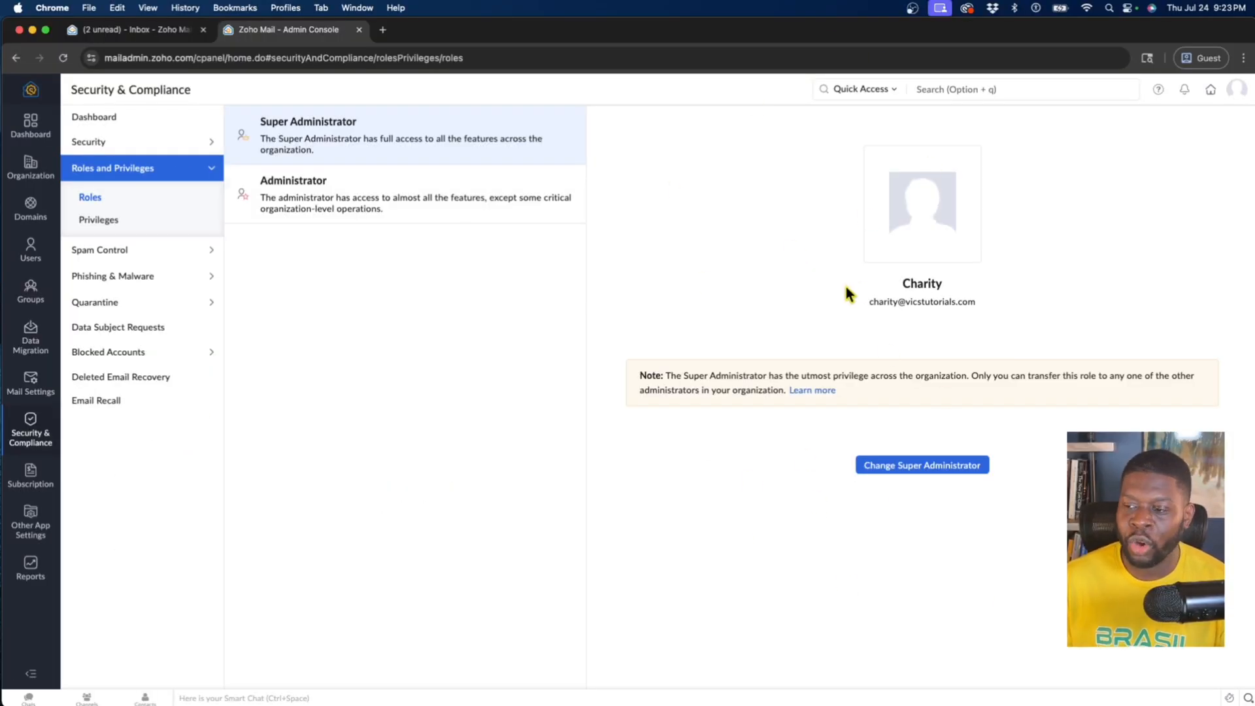
click(413, 216)
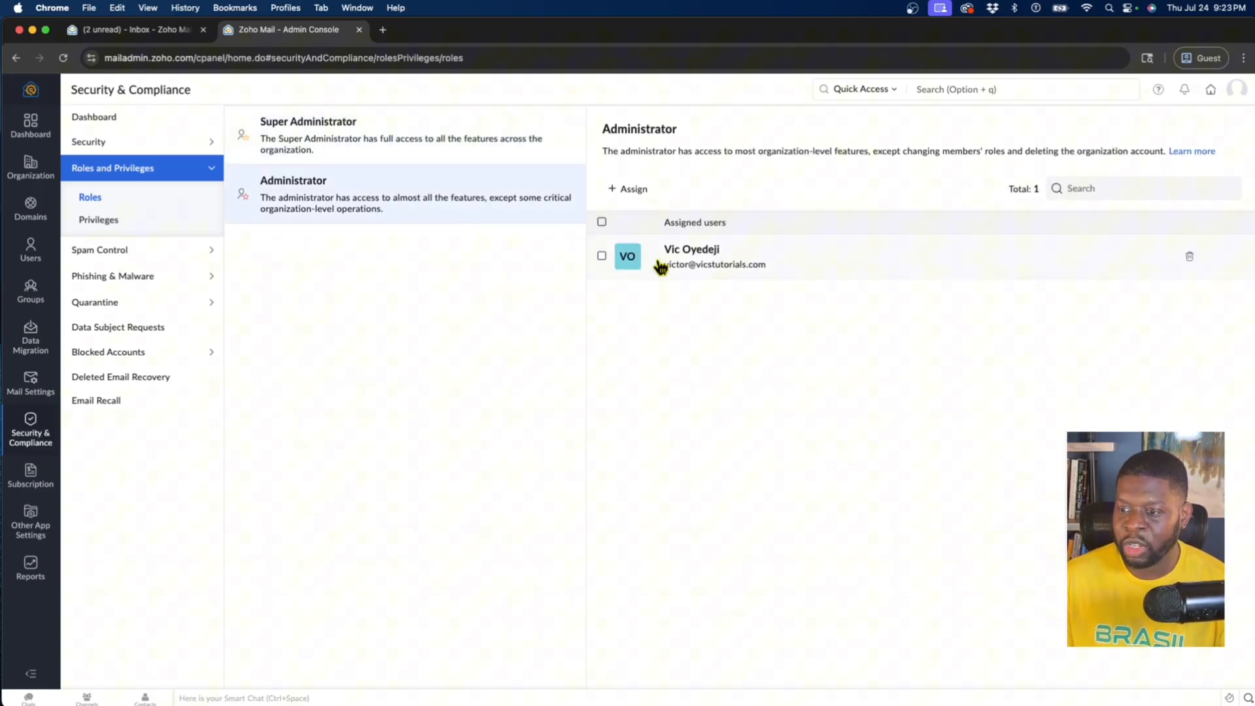
Transfer the Super Administrator role back to the original holder and dismiss the promotional pop-up
click(378, 152)
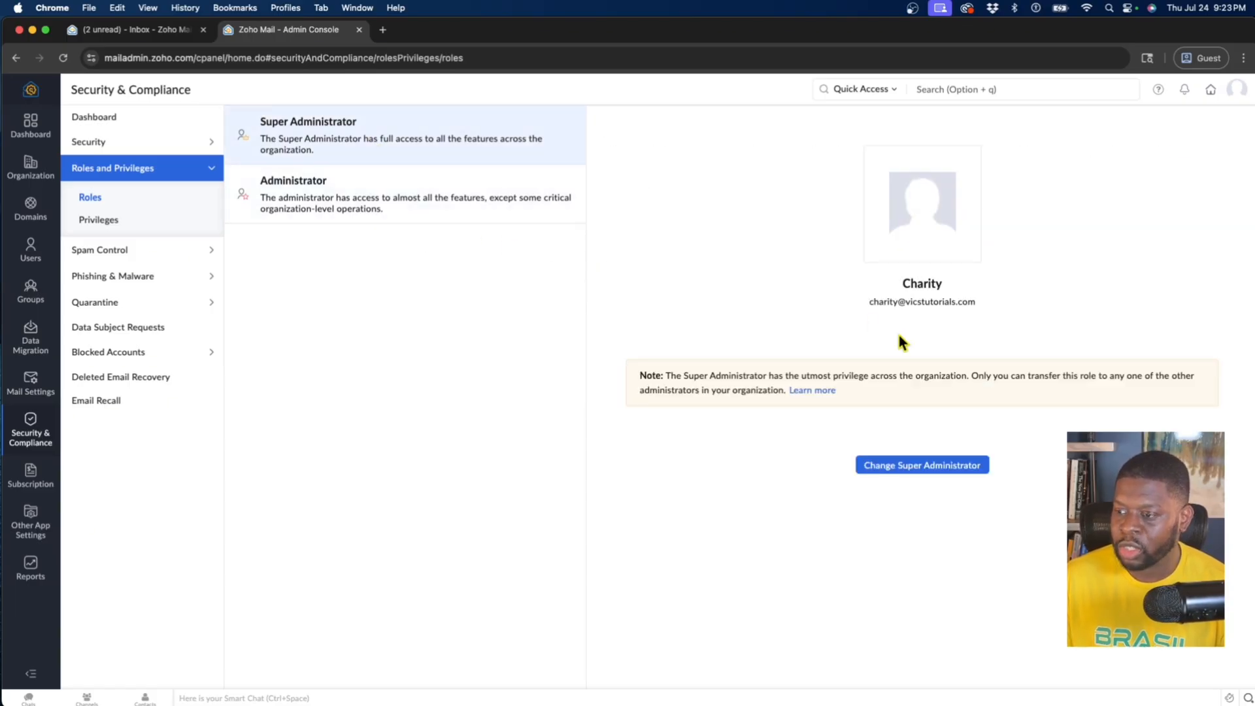
click(916, 468)
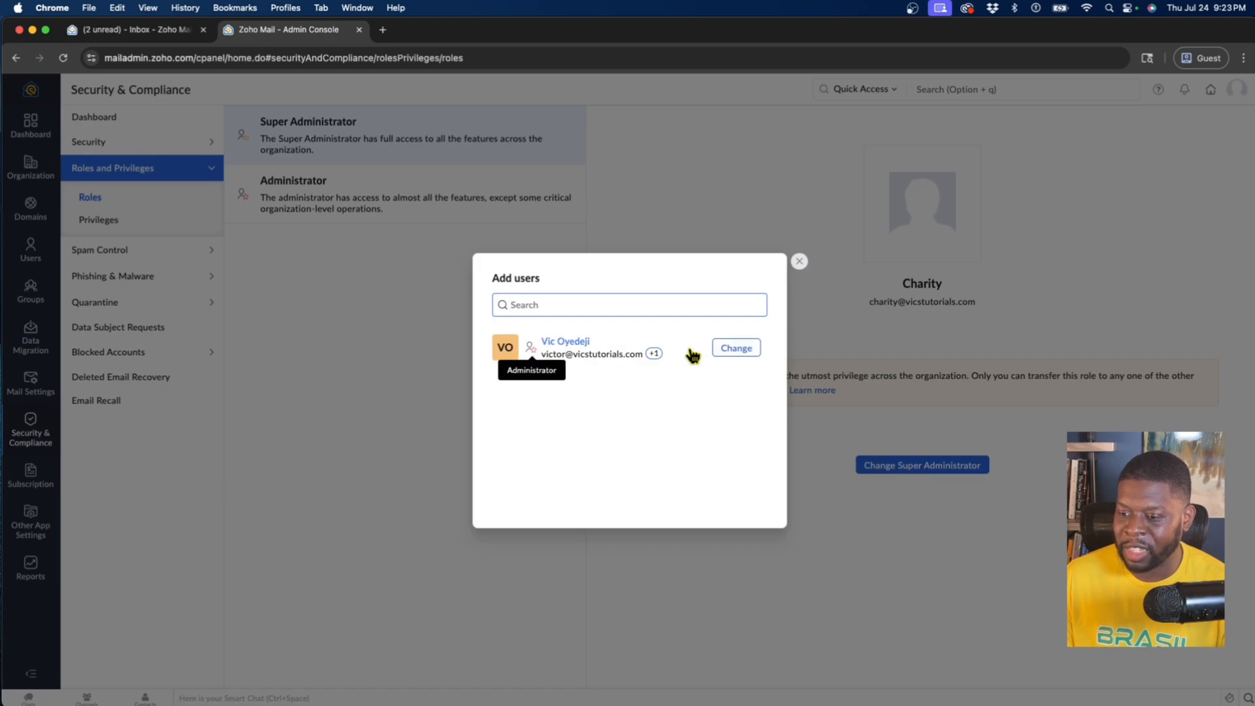
click(734, 353)
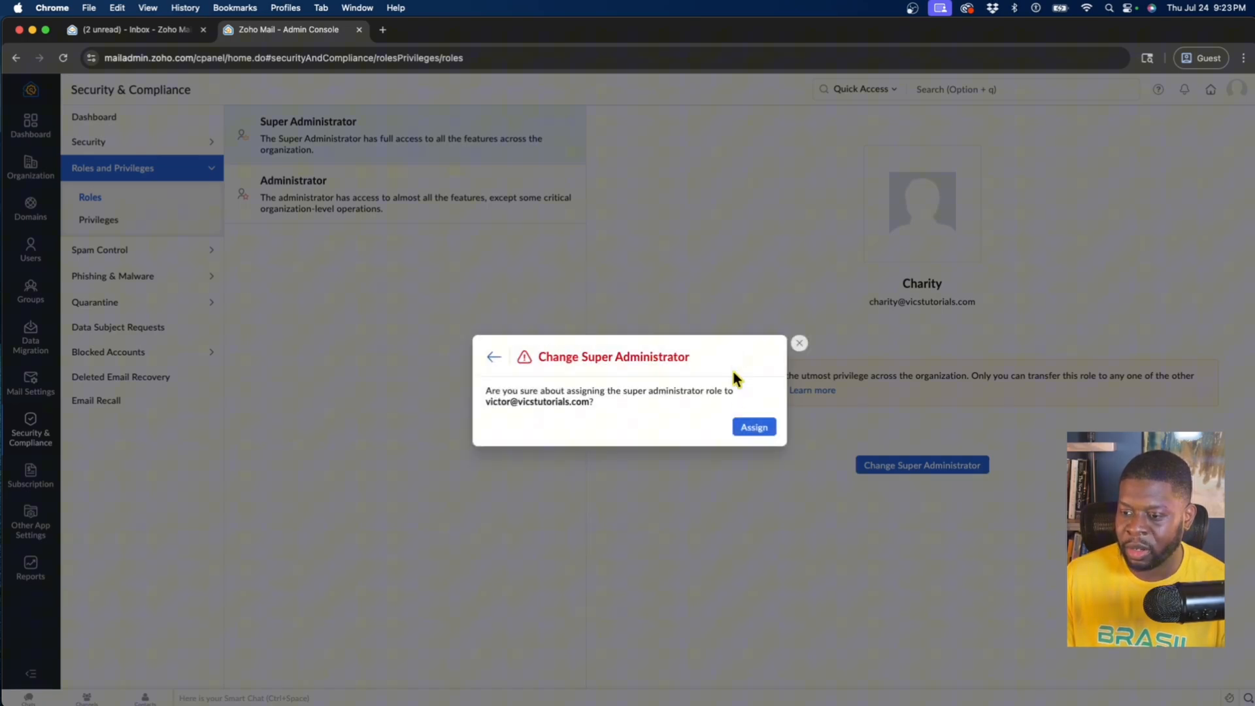
click(744, 429)
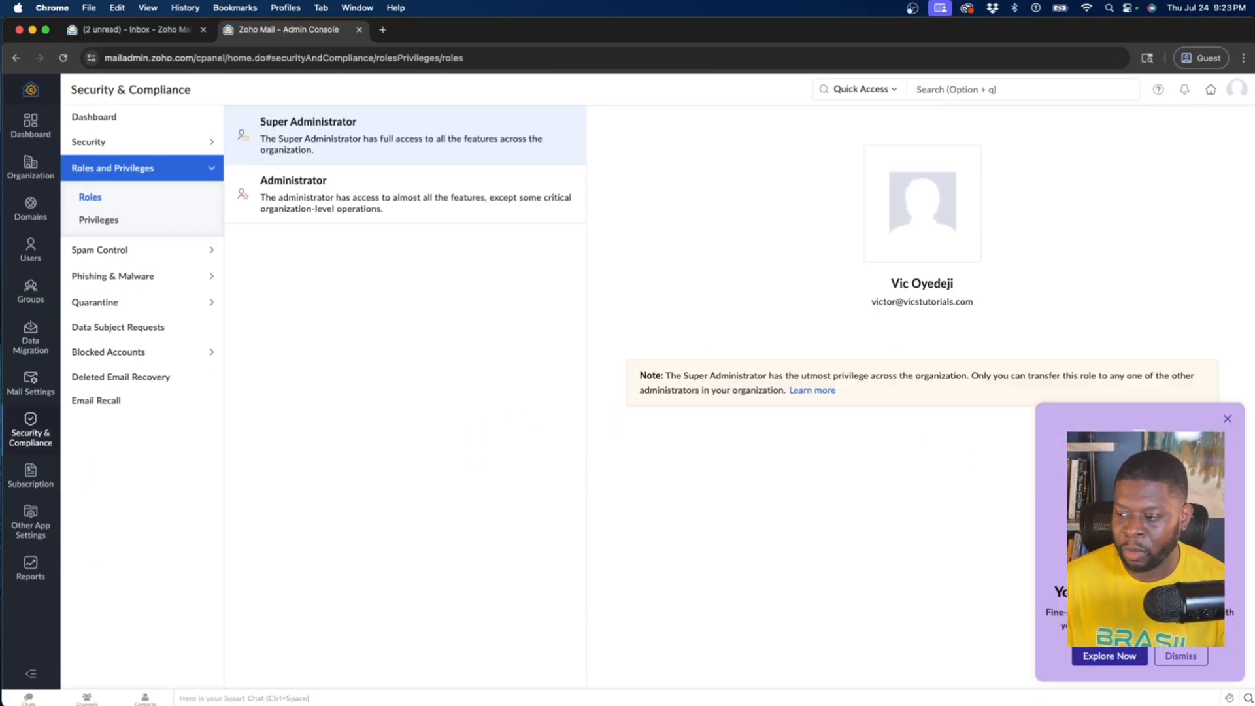
click(1227, 421)
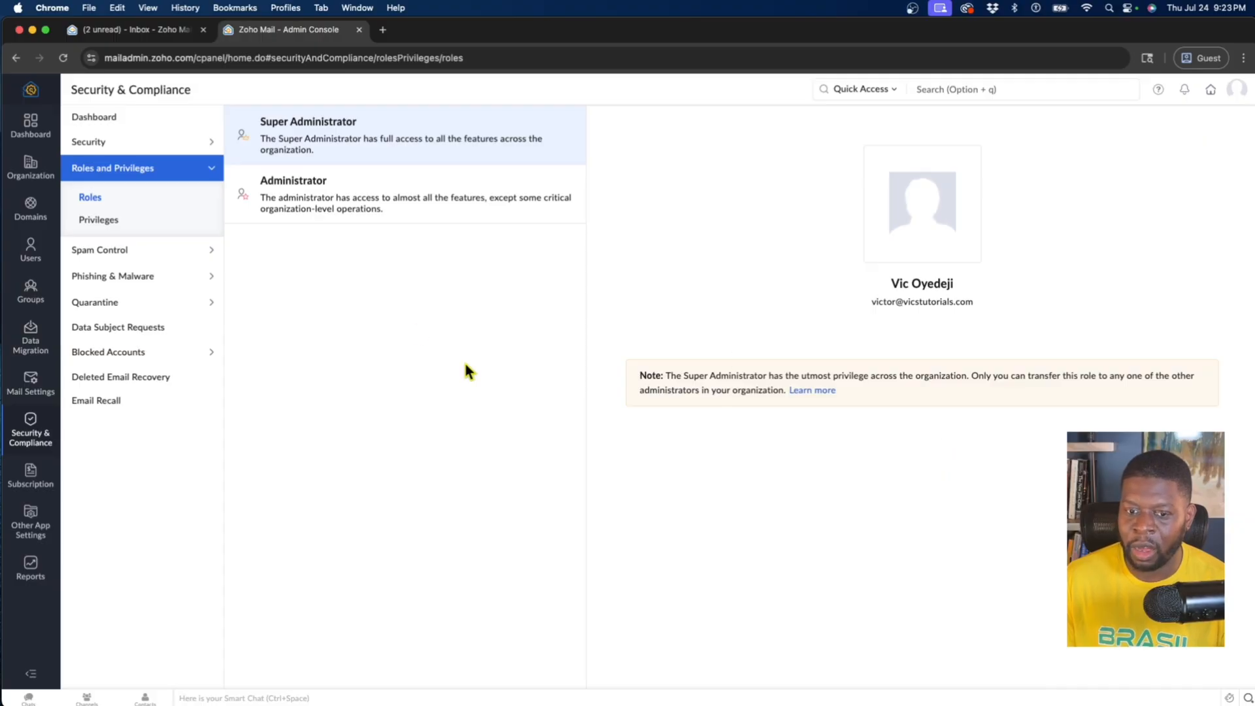
click(31, 254)
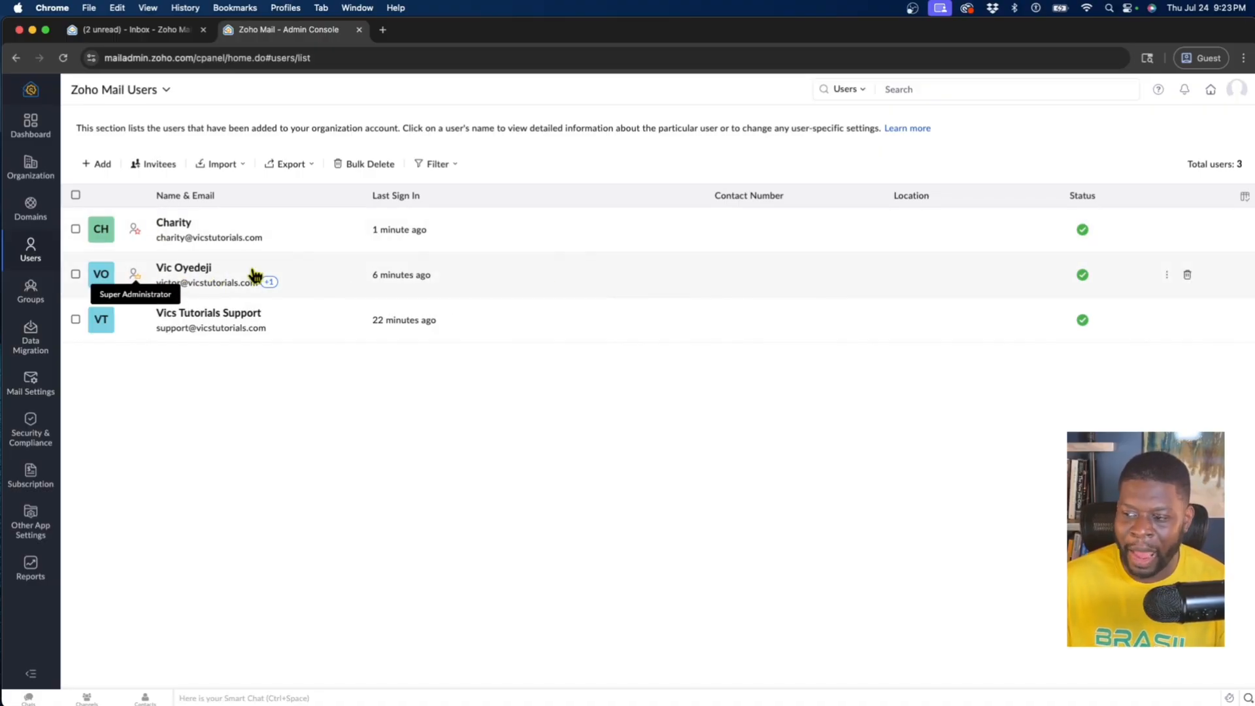
click(1188, 274)
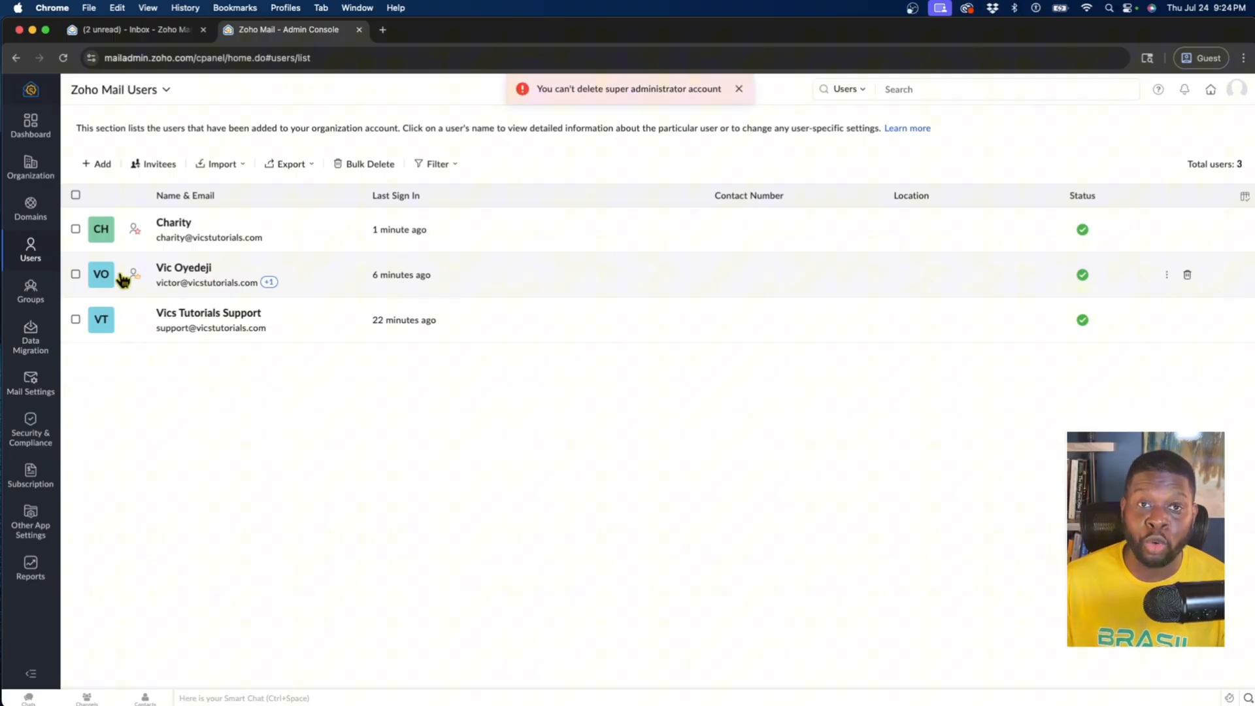